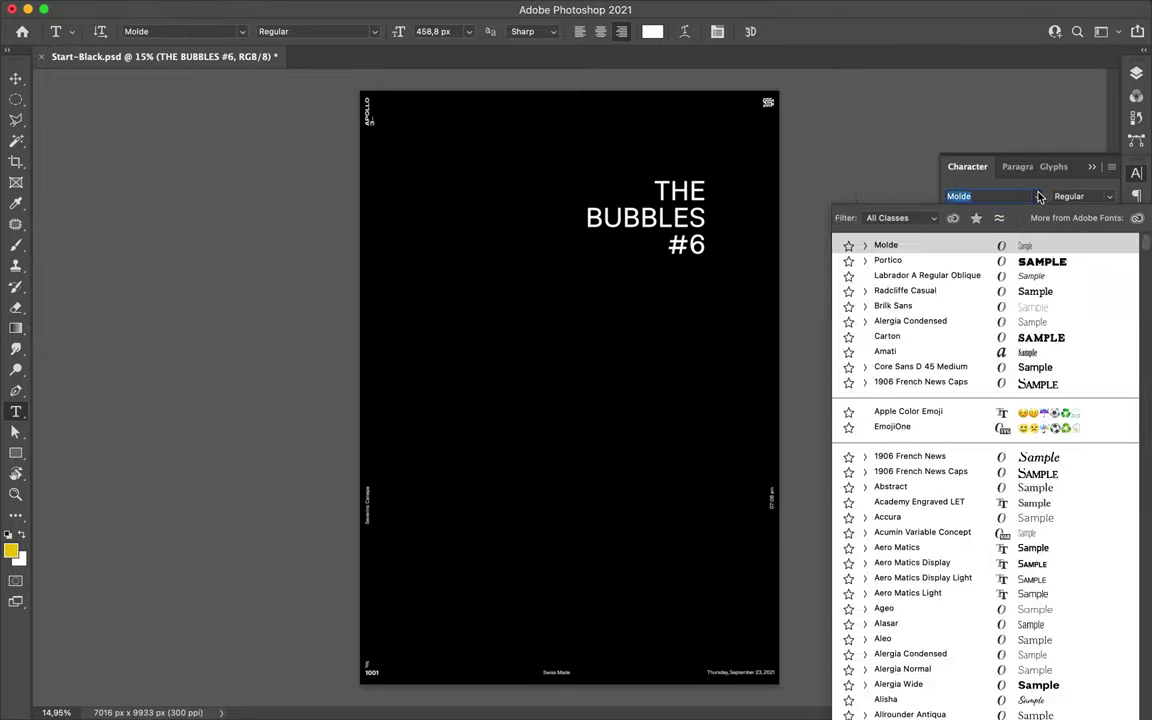
Set the title font to Filmotype Western and open the recent Bubbles #4 poster file.
{"action": "type", "text": "film"}
{"action": "key", "text": "Return"}
{"action": "left_click", "coordinate": [126, 9]}
{"action": "mouse_move", "coordinate": [156, 88]}
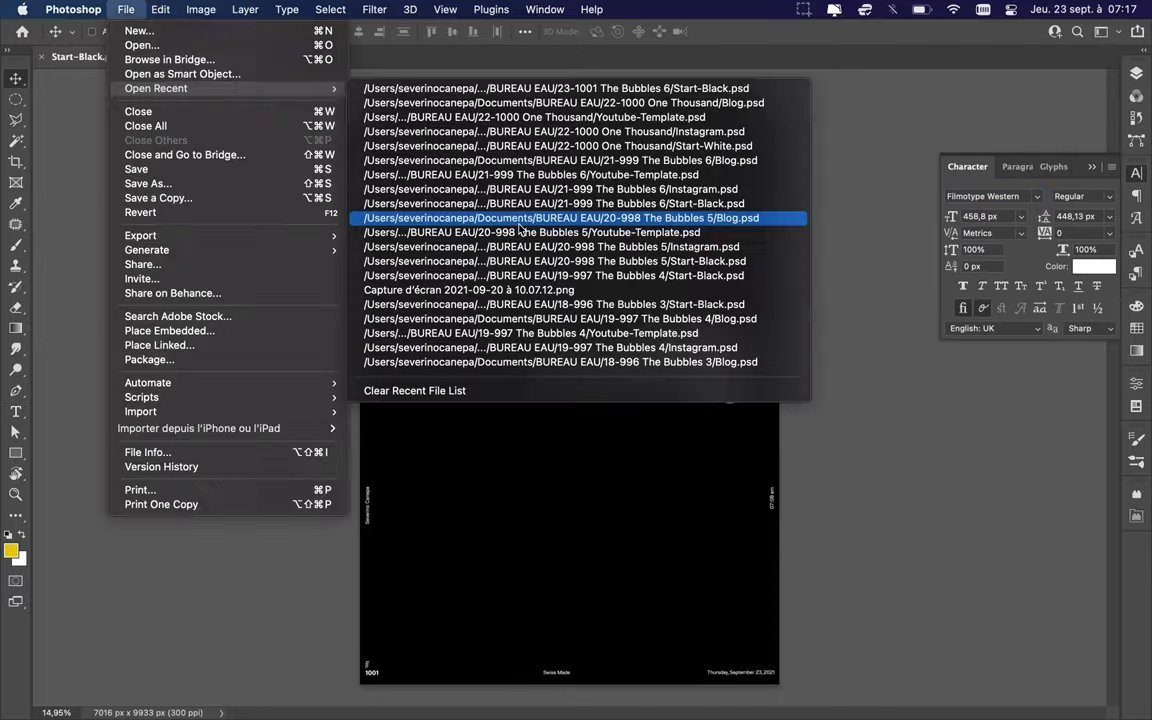
{"action": "left_click", "coordinate": [533, 213]}
{"action": "left_click_drag", "start_coordinate": [424, 162], "coordinate": [663, 348]}
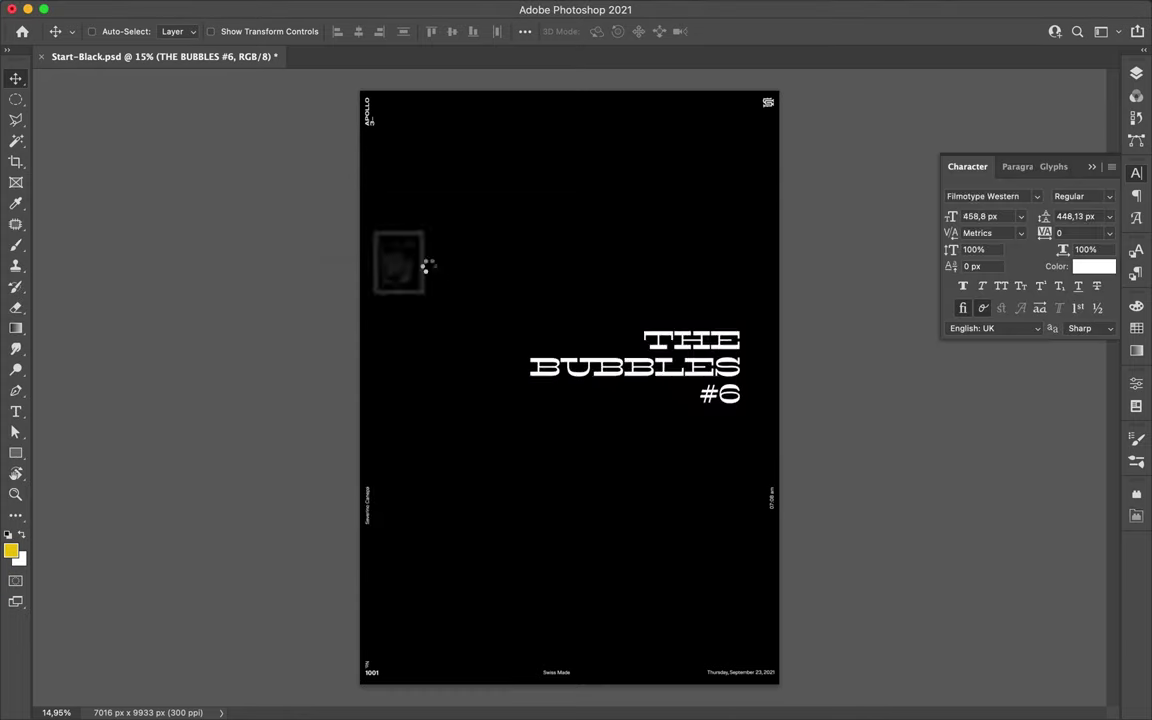
Copy the dark bubble into this poster, then duplicate it and shrink the copy near #6.
{"action": "left_click", "coordinate": [1136, 73]}
{"action": "mouse_move", "coordinate": [1041, 380]}
{"action": "left_mouse_down"}
{"action": "mouse_move", "coordinate": [617, 281]}
{"action": "mouse_move", "coordinate": [617, 401]}
{"action": "left_mouse_up"}
{"action": "key", "text": "ctrl+t"}
{"action": "left_click_drag", "start_coordinate": [740, 609], "coordinate": [650, 520]}
{"action": "key", "text": "Return"}
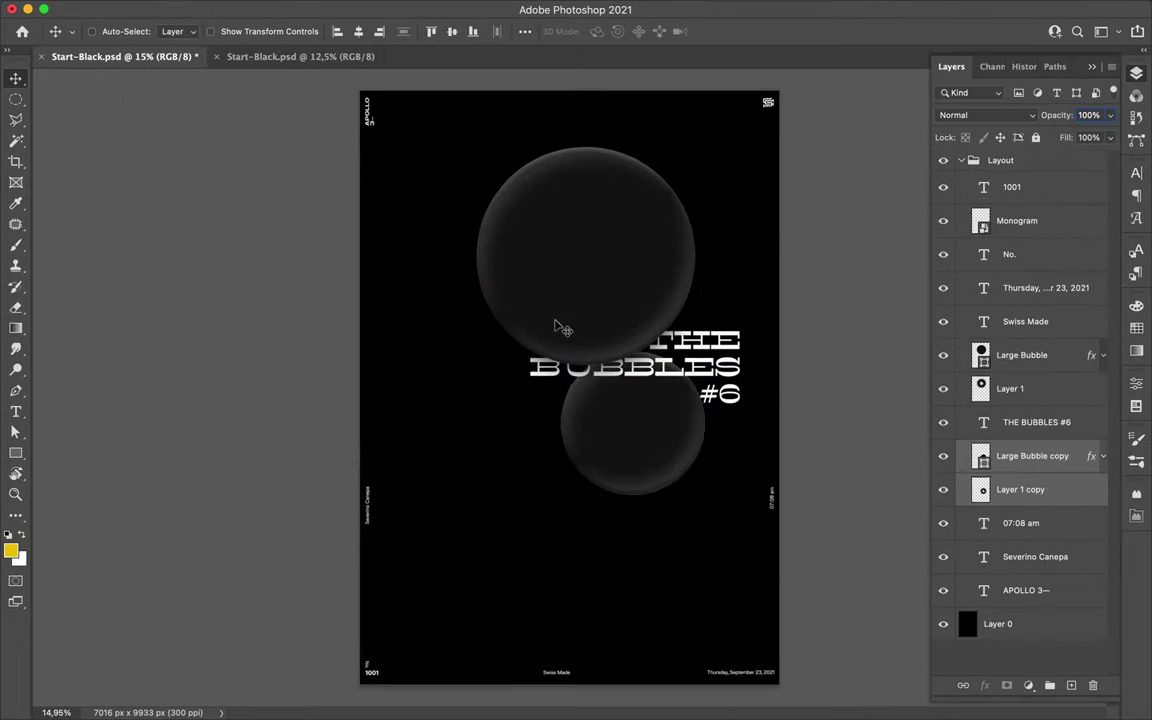
{"action": "left_click_drag", "start_coordinate": [560, 329], "coordinate": [671, 415]}
Return to the Layers panel and collapse the Layout group.
{"action": "left_click", "coordinate": [1136, 327]}
{"action": "left_click", "coordinate": [1136, 73]}
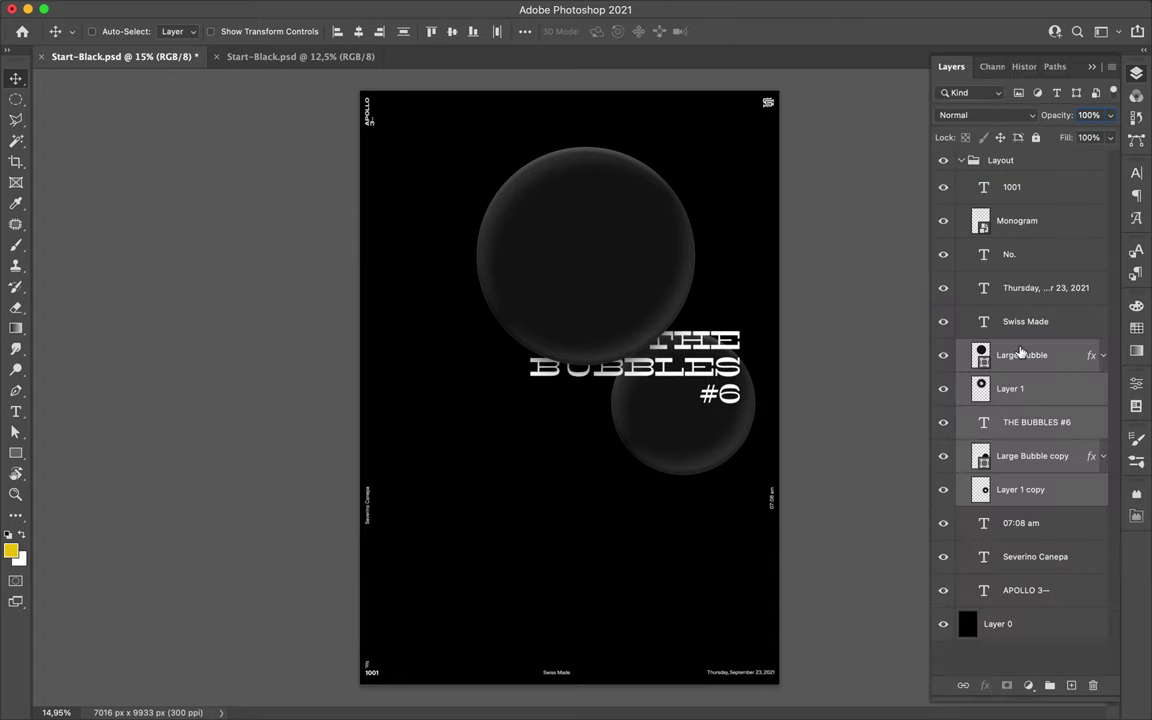
{"action": "left_click", "coordinate": [961, 160]}
Add a new layer and set up a Soft Round brush with a lime yellow foreground.
{"action": "key", "text": "ctrl+shift+alt+n"}
{"action": "key", "text": "b"}
{"action": "right_click", "coordinate": [477, 410]}
{"action": "left_click", "coordinate": [477, 402]}
{"action": "left_click", "coordinate": [555, 476]}
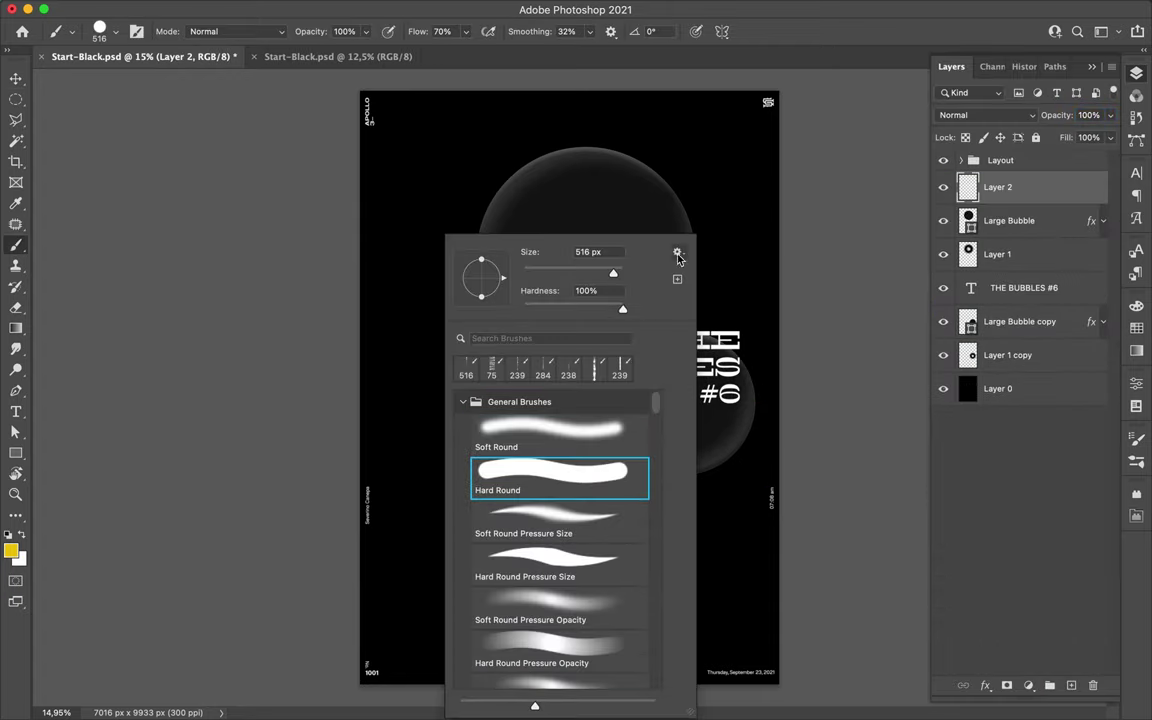
{"action": "left_click", "coordinate": [12, 550]}
{"action": "left_click", "coordinate": [905, 213]}
{"action": "left_click", "coordinate": [1049, 46]}
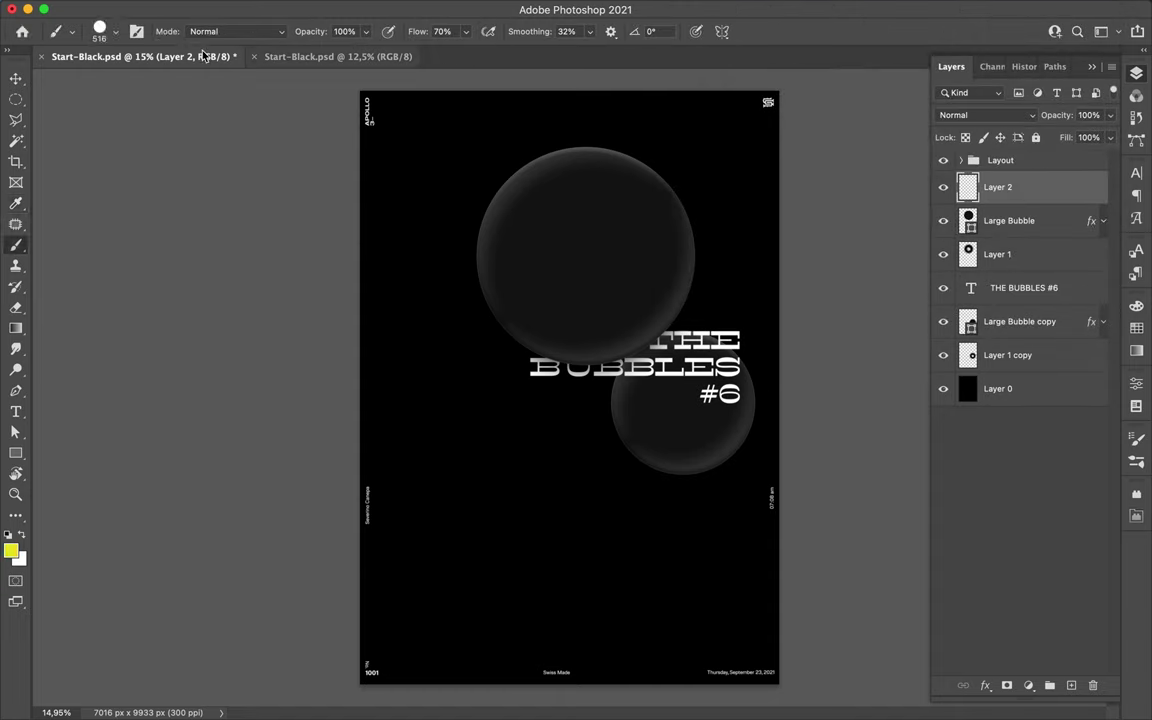
{"action": "left_click", "coordinate": [107, 31]}
{"action": "left_click", "coordinate": [127, 238]}
Paint broad lime strokes sweeping from upper right down to the lower-left corner.
{"action": "left_click_drag", "start_coordinate": [438, 430], "coordinate": [525, 402]}
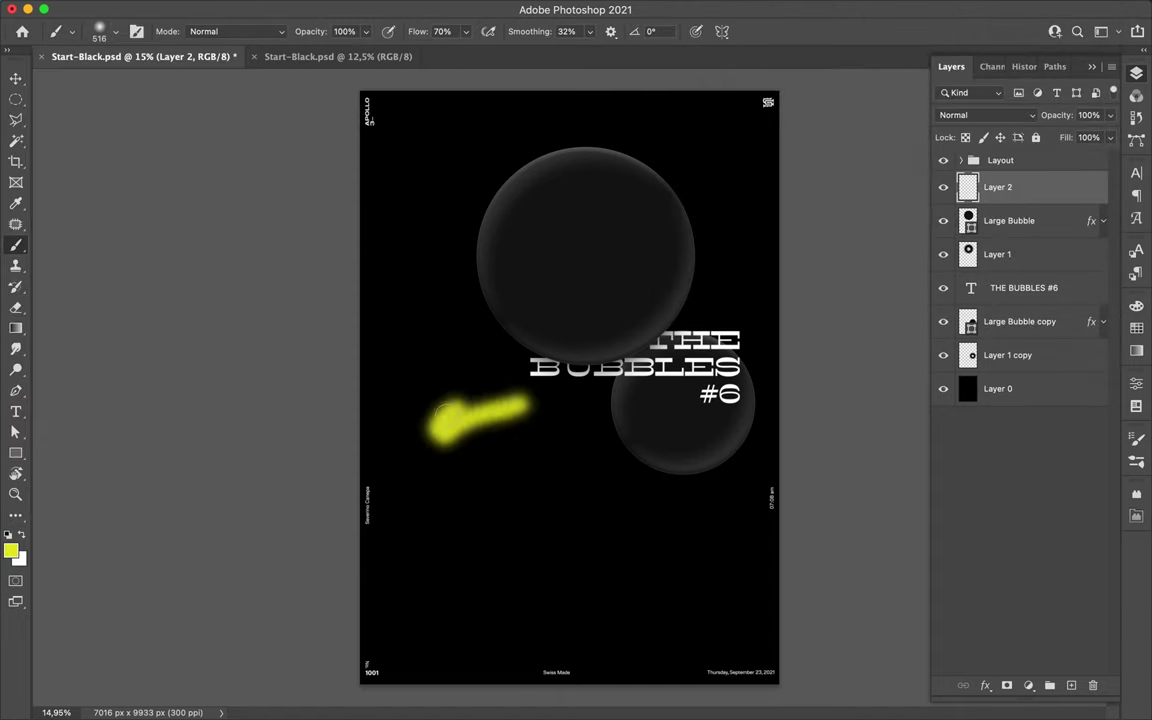
{"action": "left_click_drag", "start_coordinate": [770, 366], "coordinate": [584, 593]}
{"action": "mouse_move", "coordinate": [805, 342]}
{"action": "left_mouse_down"}
{"action": "mouse_move", "coordinate": [551, 686]}
{"action": "mouse_move", "coordinate": [565, 640]}
{"action": "left_mouse_up"}
{"action": "left_click_drag", "start_coordinate": [575, 560], "coordinate": [538, 640]}
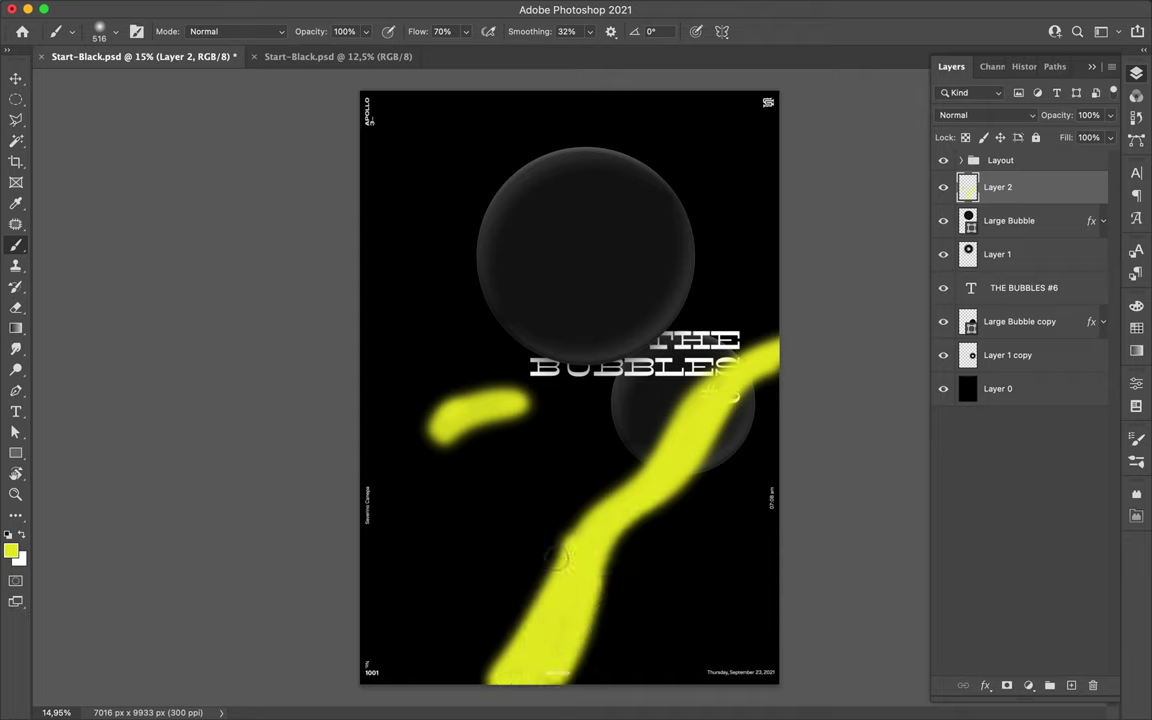
{"action": "left_click_drag", "start_coordinate": [557, 557], "coordinate": [530, 590]}
{"action": "mouse_move", "coordinate": [533, 451]}
{"action": "left_mouse_down"}
{"action": "mouse_move", "coordinate": [375, 640]}
{"action": "mouse_move", "coordinate": [455, 522]}
{"action": "left_mouse_up"}
{"action": "left_click_drag", "start_coordinate": [433, 565], "coordinate": [410, 573]}
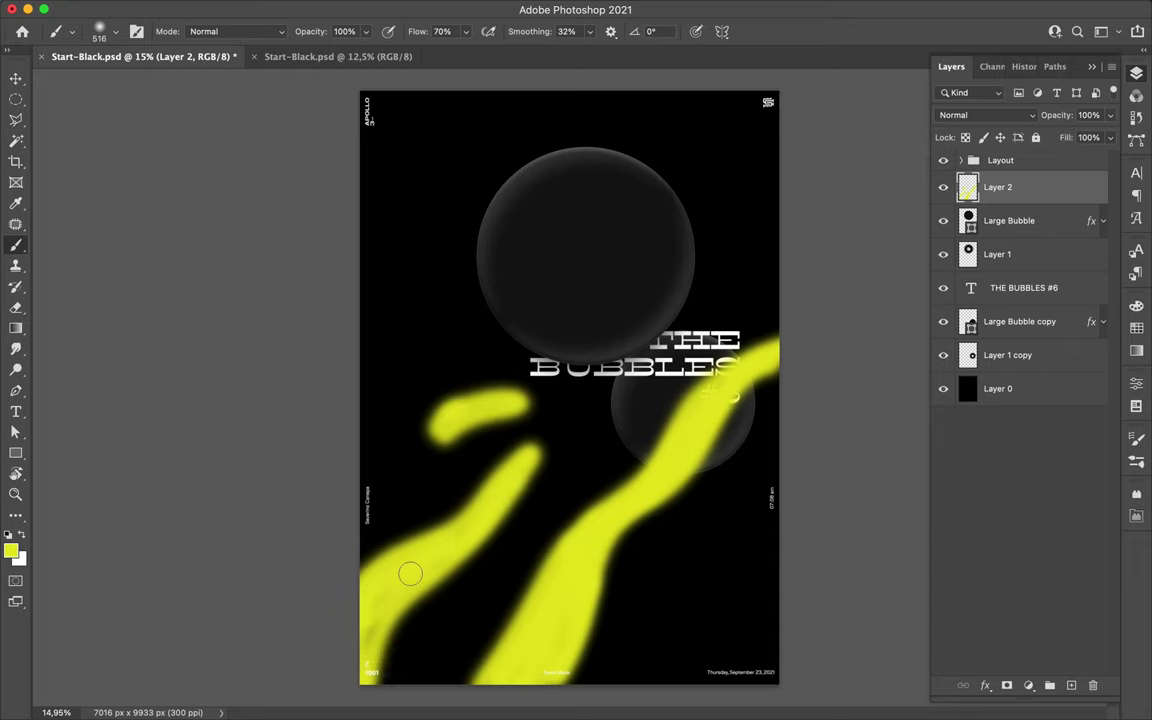
{"action": "left_click", "coordinate": [1009, 220]}
On a new layer, paint wide cyan bands over the lower yellow streaks.
{"action": "left_click", "coordinate": [1071, 685]}
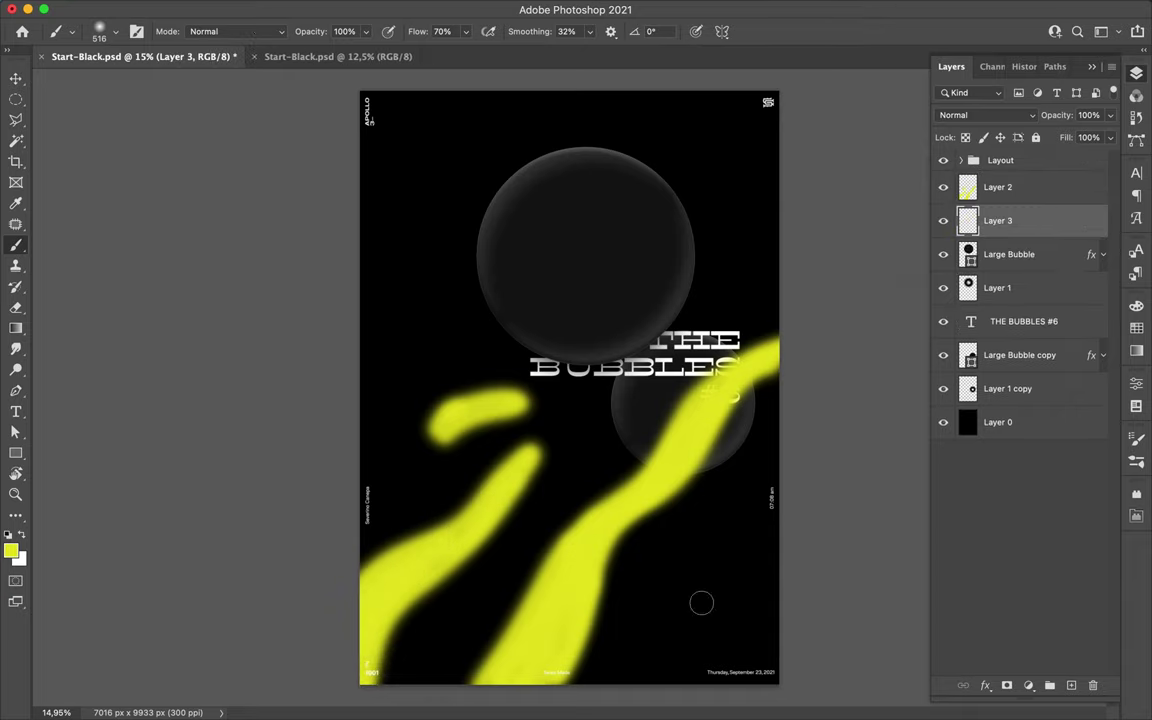
{"action": "left_click", "coordinate": [10, 550]}
{"action": "left_click", "coordinate": [1049, 46]}
{"action": "mouse_move", "coordinate": [455, 680]}
{"action": "left_mouse_down"}
{"action": "mouse_move", "coordinate": [625, 480]}
{"action": "mouse_move", "coordinate": [400, 640]}
{"action": "mouse_move", "coordinate": [530, 597]}
{"action": "mouse_move", "coordinate": [670, 370]}
{"action": "mouse_move", "coordinate": [790, 392]}
{"action": "mouse_move", "coordinate": [340, 500]}
{"action": "mouse_move", "coordinate": [340, 450]}
{"action": "mouse_move", "coordinate": [345, 480]}
{"action": "mouse_move", "coordinate": [360, 400]}
{"action": "mouse_move", "coordinate": [560, 350]}
{"action": "left_mouse_up"}
{"action": "mouse_move", "coordinate": [565, 590]}
{"action": "left_mouse_down"}
{"action": "mouse_move", "coordinate": [530, 480]}
{"action": "mouse_move", "coordinate": [560, 630]}
{"action": "left_mouse_up"}
On another new layer, paint deep blue strokes across the centre and along the yellow band.
{"action": "left_click", "coordinate": [11, 549]}
{"action": "left_click", "coordinate": [910, 121]}
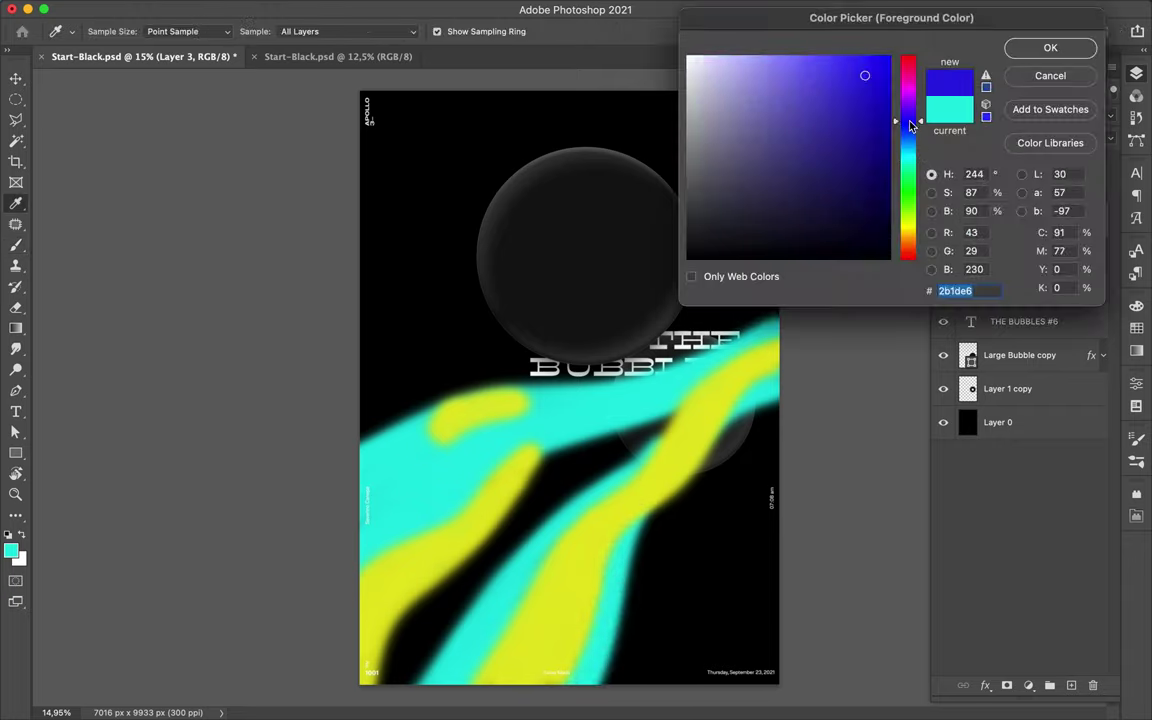
{"action": "left_click", "coordinate": [1046, 46]}
{"action": "left_click", "coordinate": [1071, 685]}
{"action": "mouse_move", "coordinate": [525, 402]}
{"action": "left_mouse_down"}
{"action": "mouse_move", "coordinate": [410, 440]}
{"action": "mouse_move", "coordinate": [366, 520]}
{"action": "mouse_move", "coordinate": [386, 670]}
{"action": "mouse_move", "coordinate": [514, 527]}
{"action": "mouse_move", "coordinate": [610, 462]}
{"action": "left_mouse_up"}
{"action": "mouse_move", "coordinate": [537, 509]}
{"action": "left_mouse_down"}
{"action": "mouse_move", "coordinate": [600, 440]}
{"action": "mouse_move", "coordinate": [700, 408]}
{"action": "left_mouse_up"}
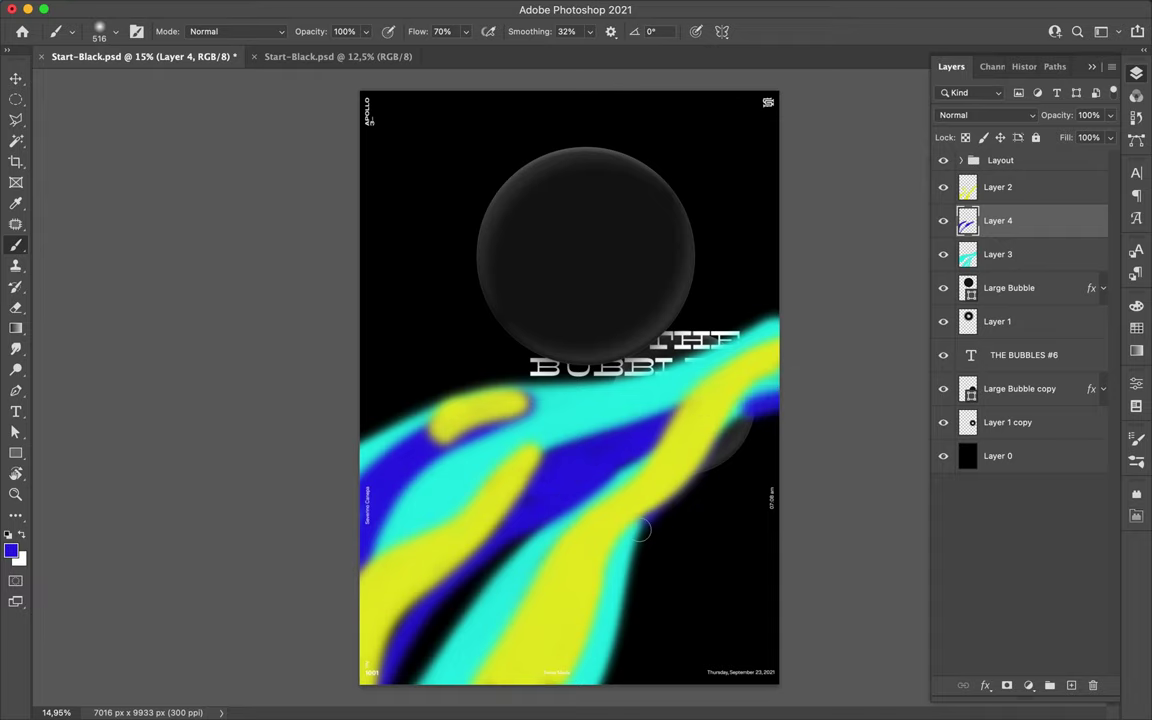
{"action": "left_click_drag", "start_coordinate": [640, 530], "coordinate": [589, 586]}
{"action": "left_click_drag", "start_coordinate": [476, 416], "coordinate": [610, 395]}
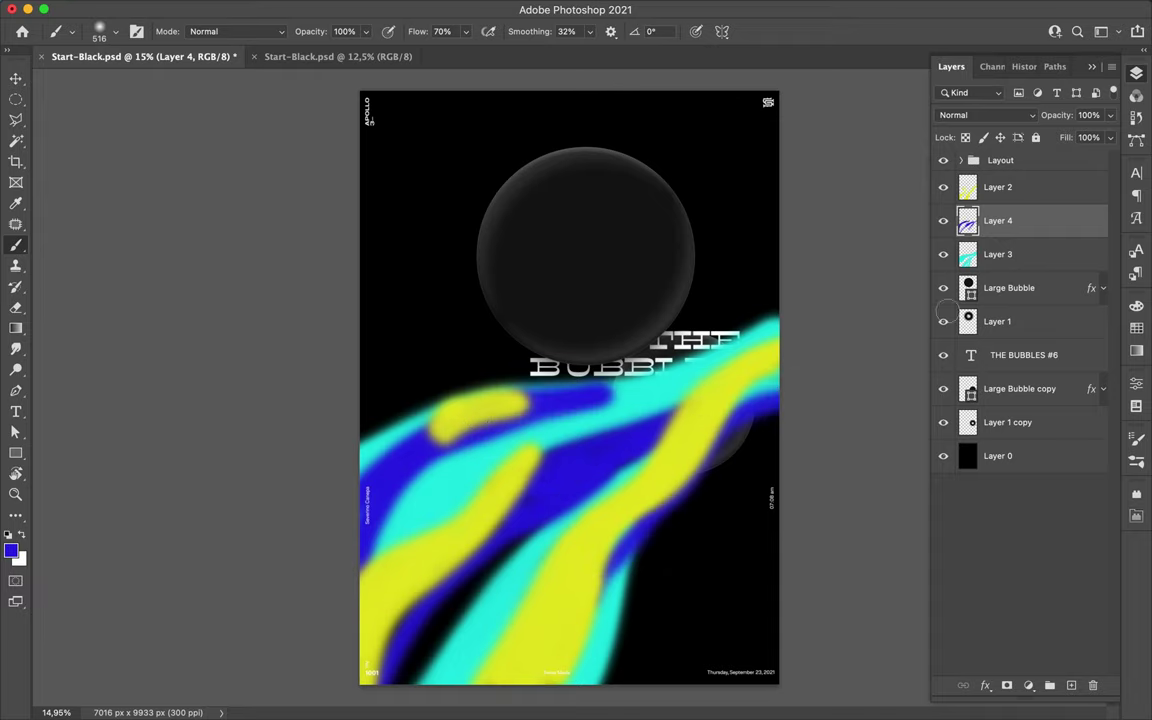
On a new layer, paint purple strokes over the blue areas and down to the bottom.
{"action": "left_click", "coordinate": [1071, 685]}
{"action": "left_click", "coordinate": [10, 550]}
{"action": "left_click", "coordinate": [1049, 46]}
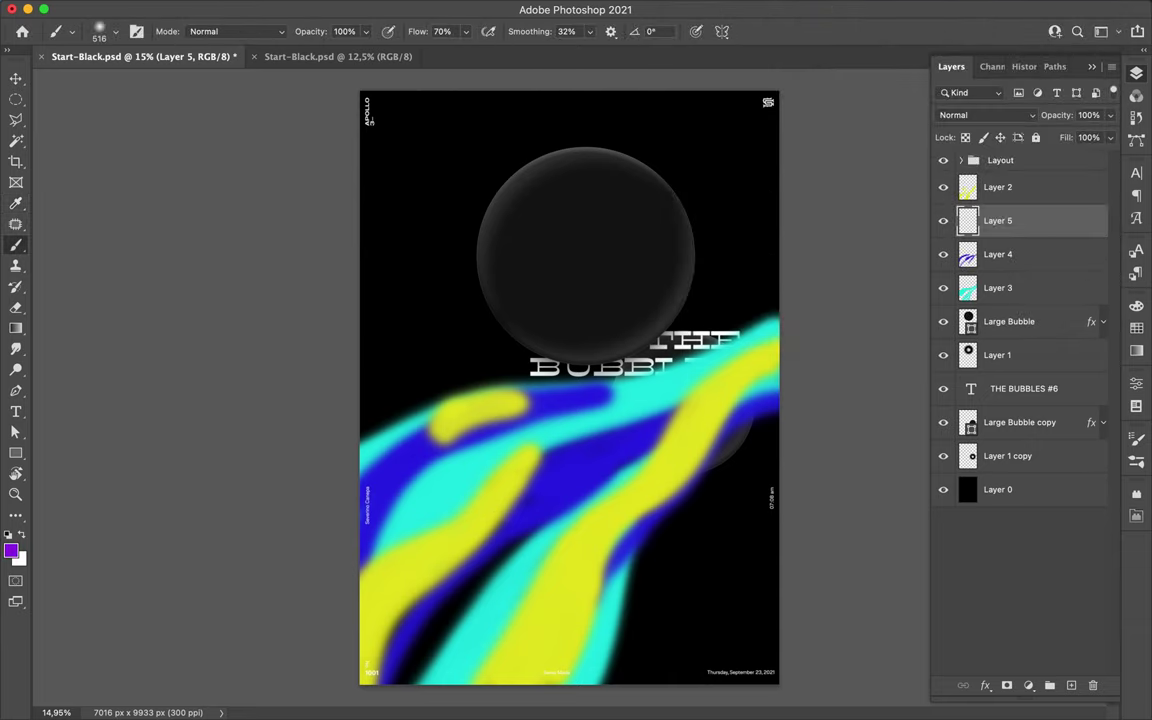
{"action": "left_click_drag", "start_coordinate": [513, 497], "coordinate": [582, 462]}
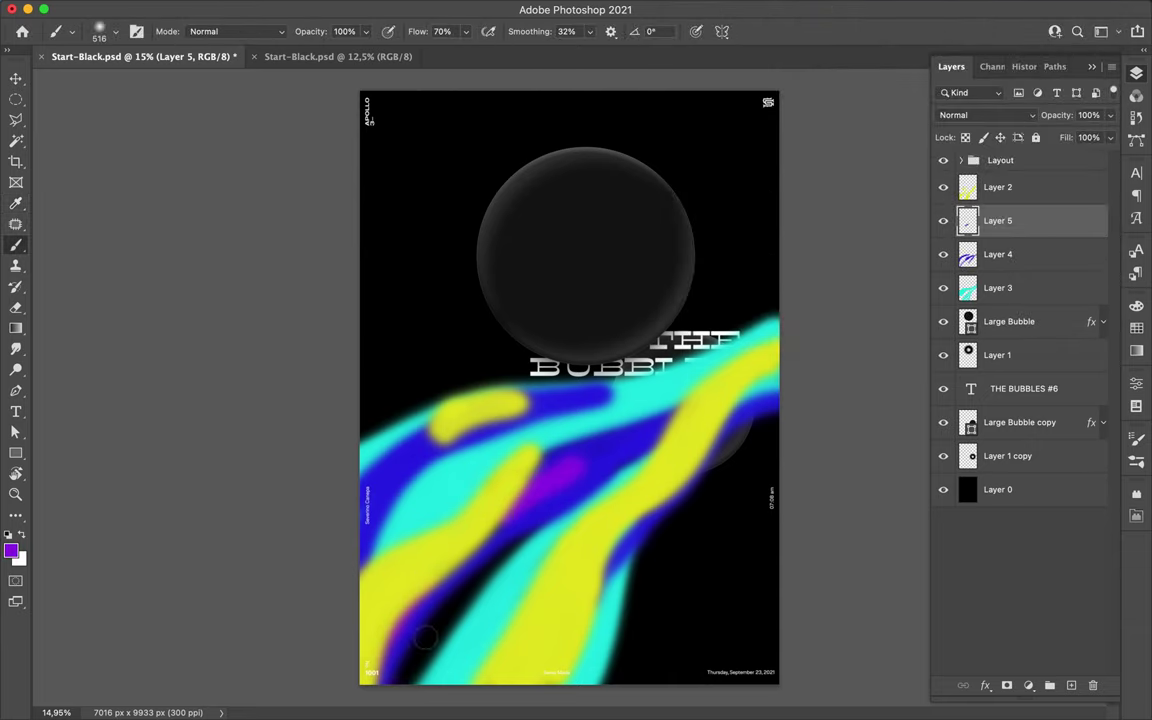
{"action": "left_click_drag", "start_coordinate": [480, 500], "coordinate": [405, 675]}
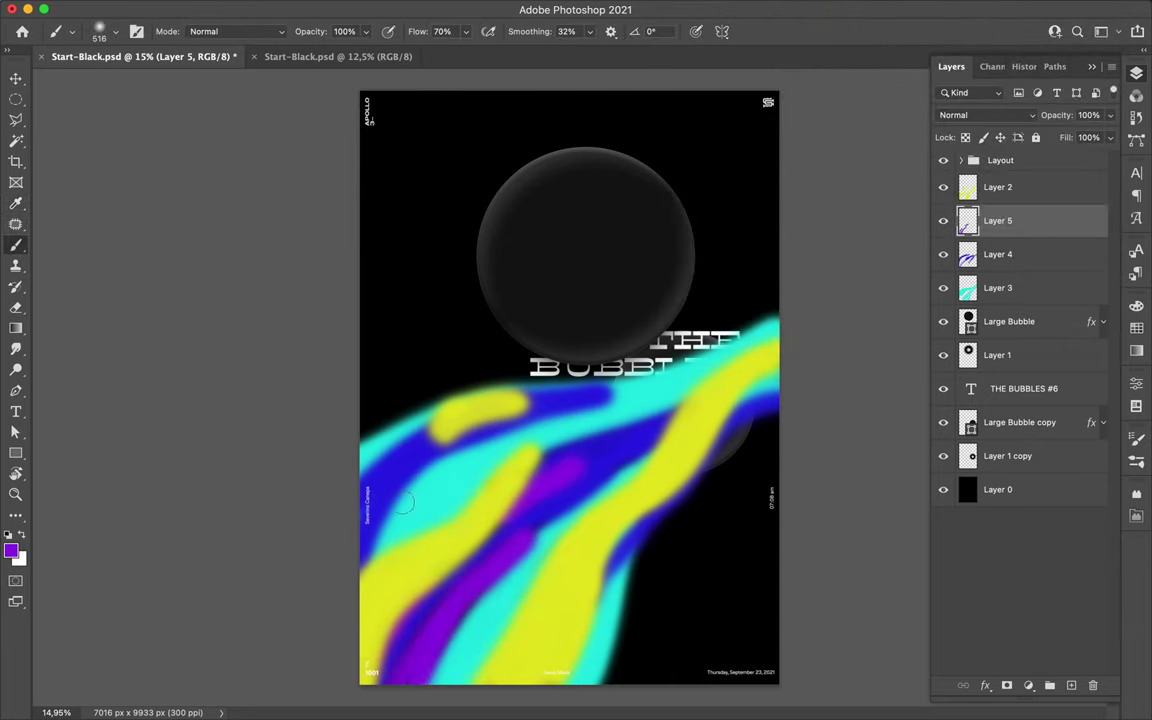
{"action": "left_click_drag", "start_coordinate": [404, 503], "coordinate": [482, 444]}
{"action": "left_click_drag", "start_coordinate": [612, 394], "coordinate": [597, 410]}
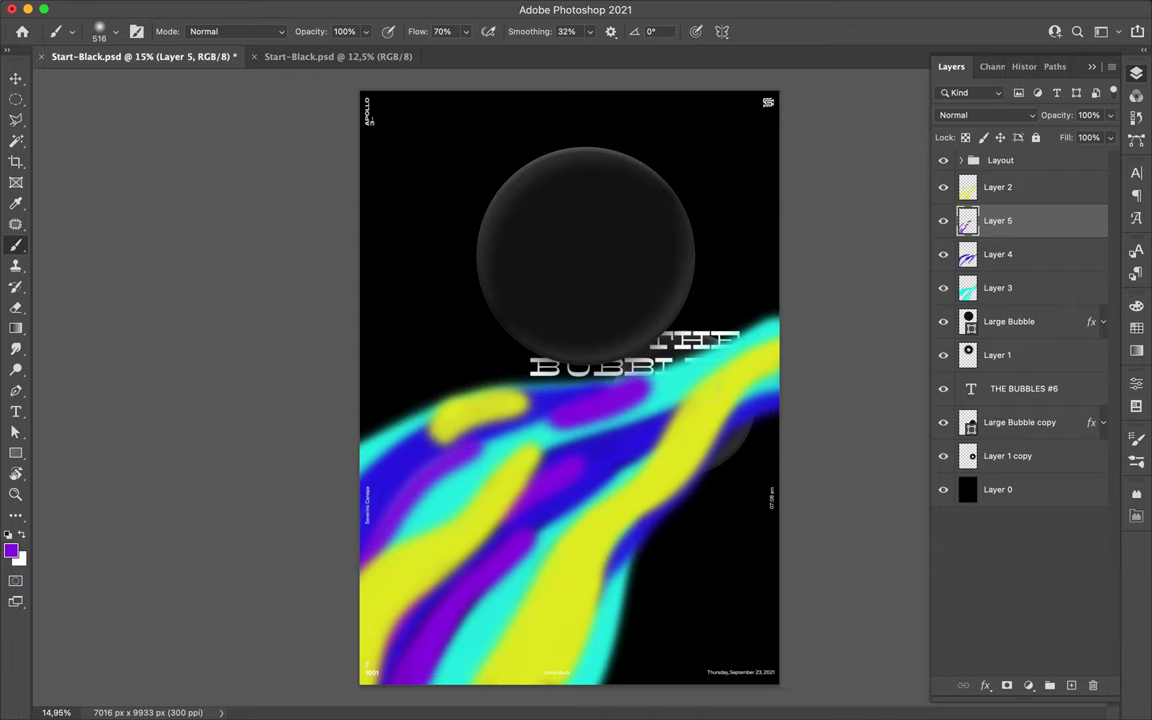
Paint magenta streaks on new Layer 6 and move it to the top of the stack.
{"action": "left_click", "coordinate": [1071, 685]}
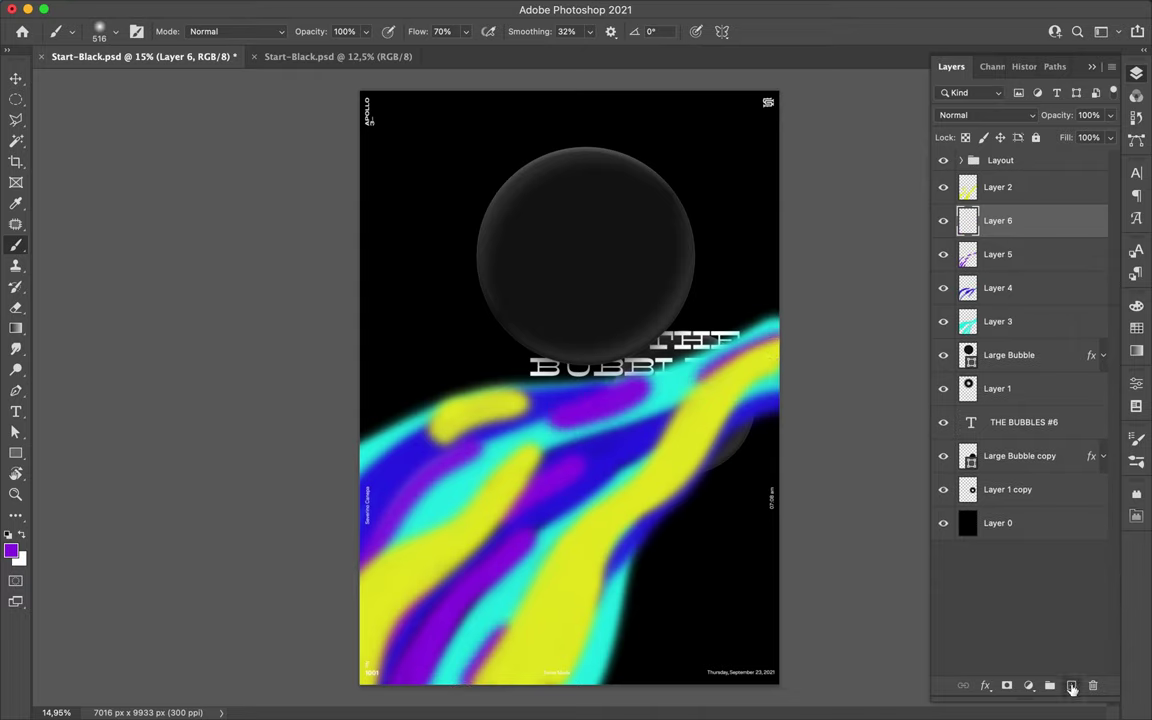
{"action": "left_click", "coordinate": [11, 550]}
{"action": "left_click_drag", "start_coordinate": [908, 110], "coordinate": [905, 92]}
{"action": "left_click", "coordinate": [1072, 44]}
{"action": "left_click_drag", "start_coordinate": [470, 443], "coordinate": [597, 421]}
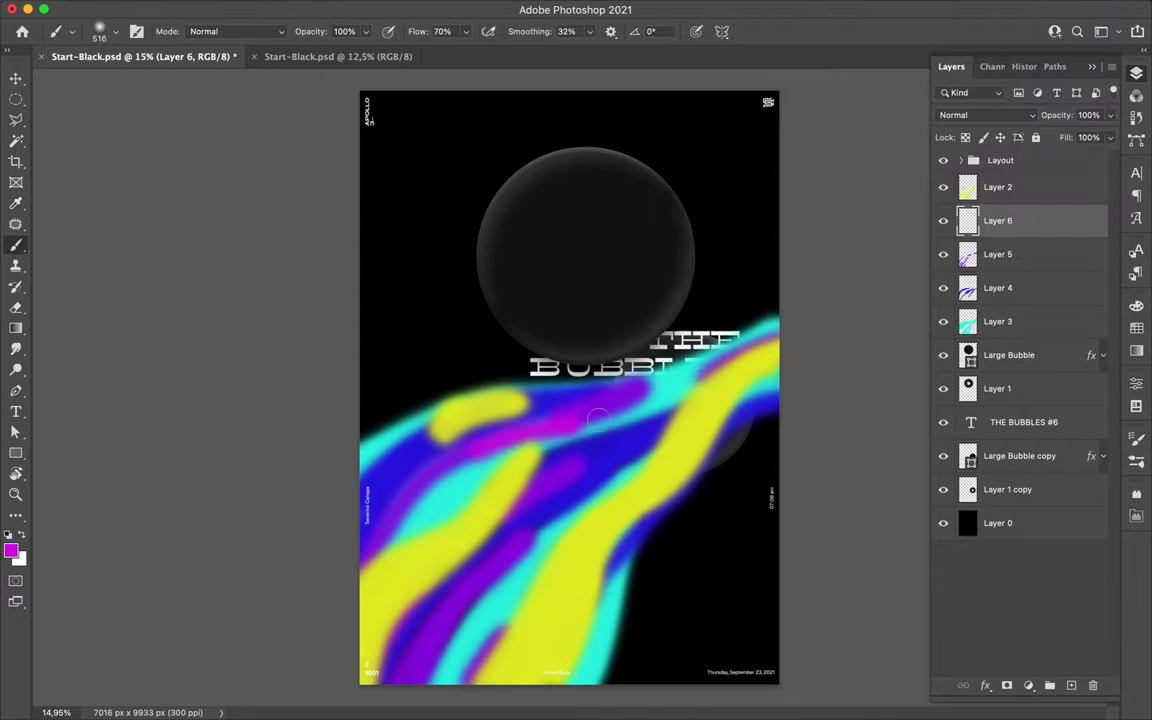
{"action": "left_click_drag", "start_coordinate": [1000, 221], "coordinate": [1011, 180]}
{"action": "left_click_drag", "start_coordinate": [561, 601], "coordinate": [531, 601]}
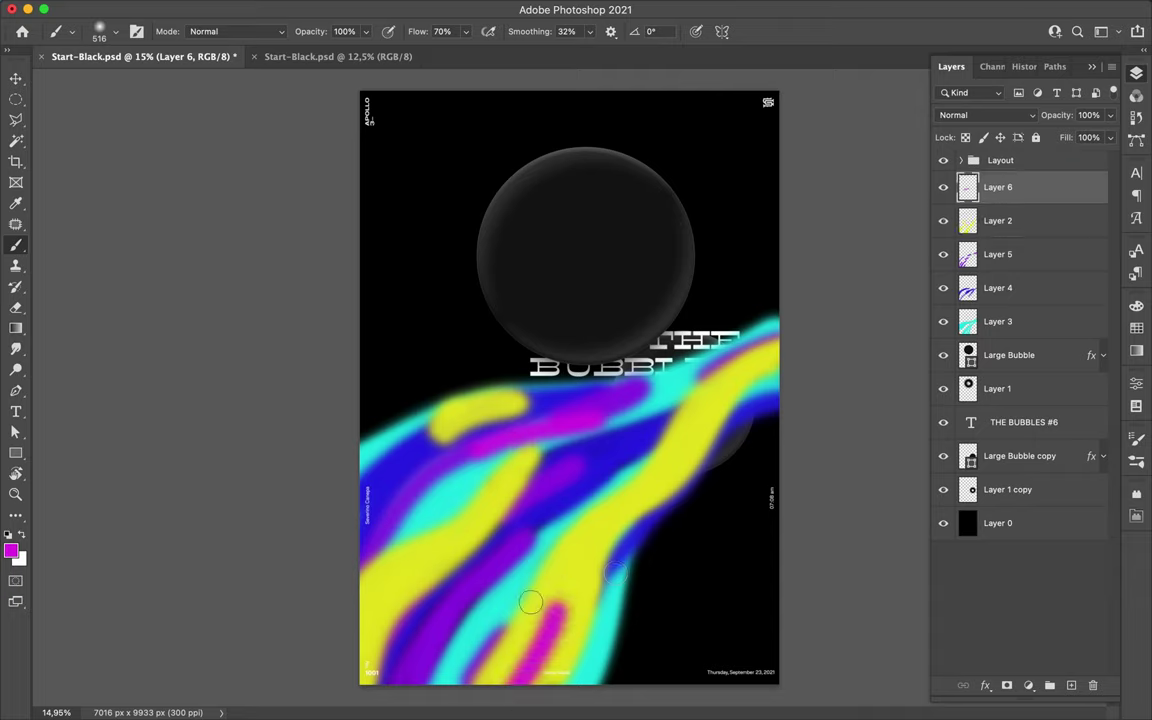
{"action": "left_click_drag", "start_coordinate": [398, 618], "coordinate": [396, 617]}
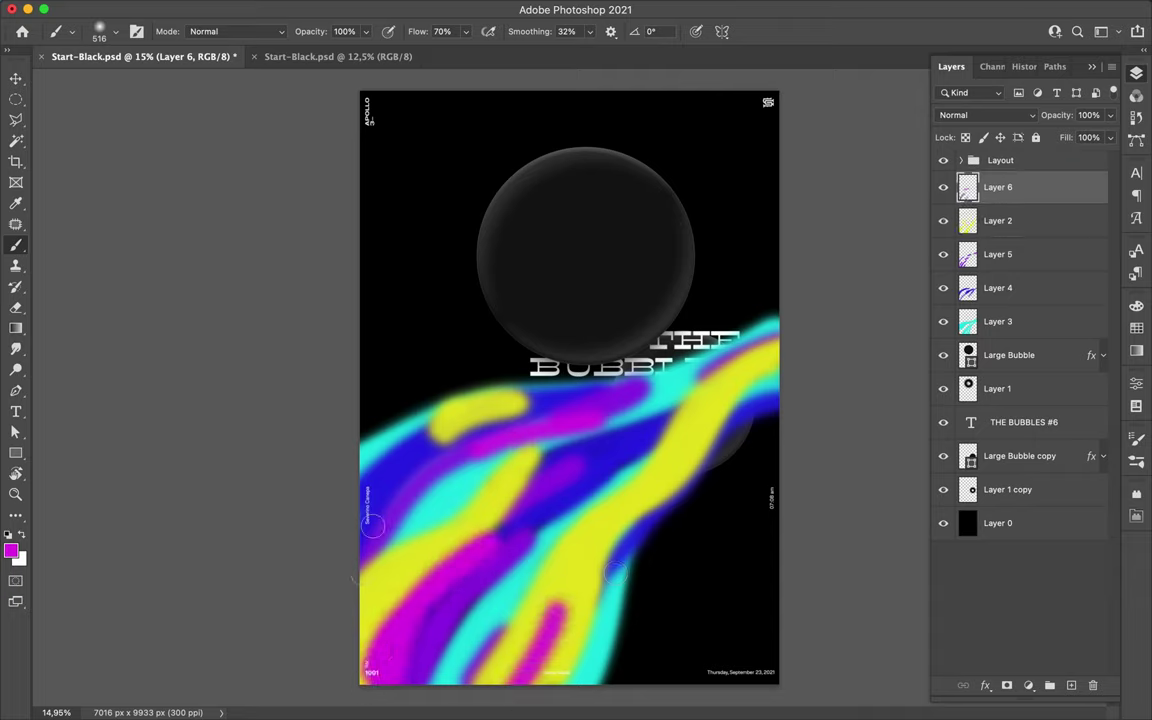
{"action": "left_click_drag", "start_coordinate": [357, 550], "coordinate": [368, 460]}
{"action": "left_click_drag", "start_coordinate": [694, 422], "coordinate": [665, 468]}
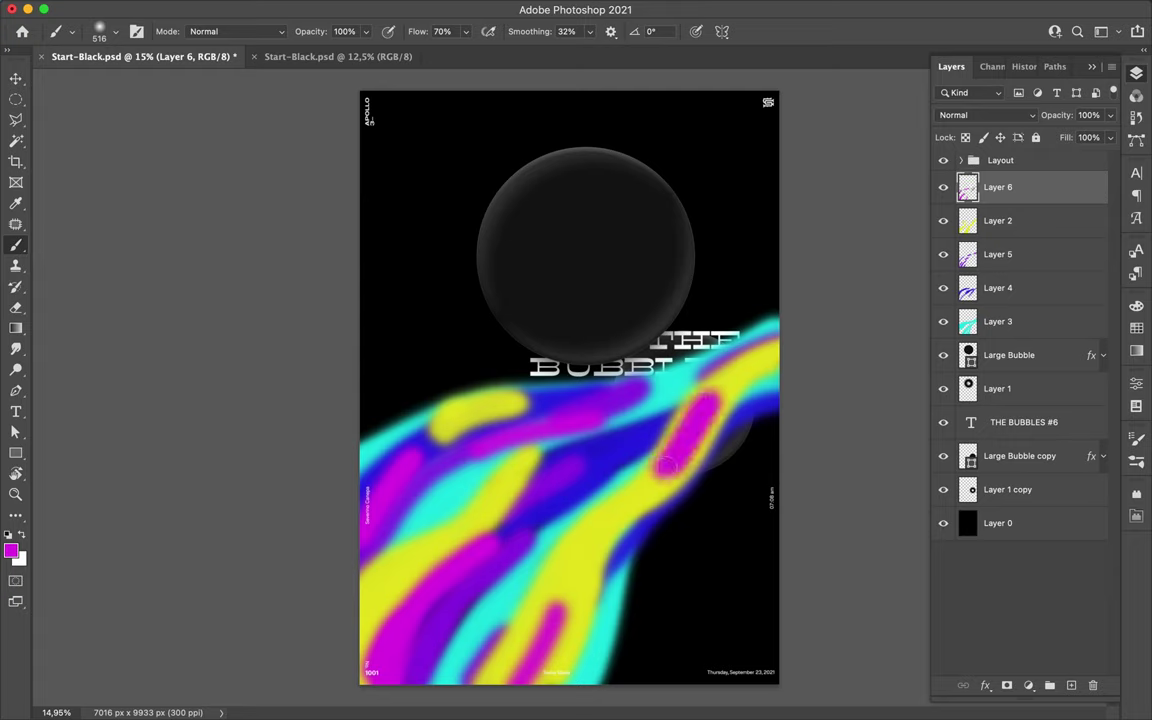
Duplicate the five paint layers and merge the copies into one layer.
{"action": "left_click", "coordinate": [997, 321], "text": "shift"}
{"action": "left_click_drag", "start_coordinate": [1000, 254], "coordinate": [992, 173]}
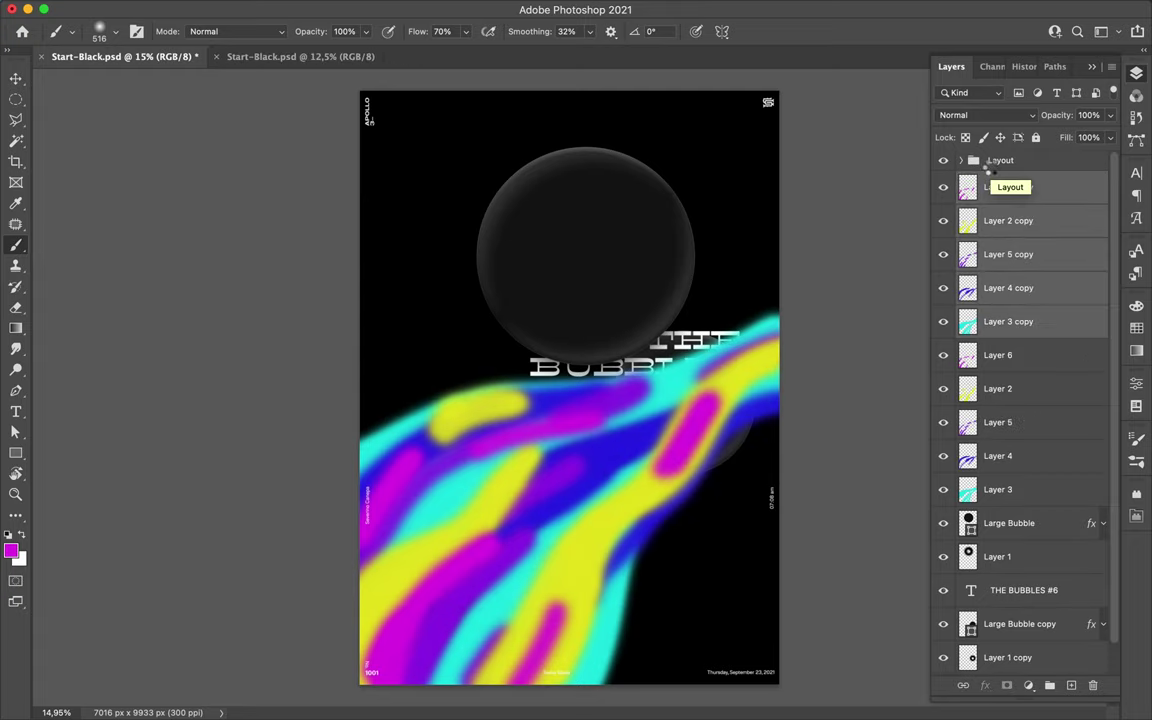
{"action": "key", "text": "ctrl+e"}
Apply a 482.7-pixel Gaussian Blur to the merged Layer 6 copy.
{"action": "left_click", "coordinate": [373, 10]}
{"action": "left_click", "coordinate": [620, 279]}
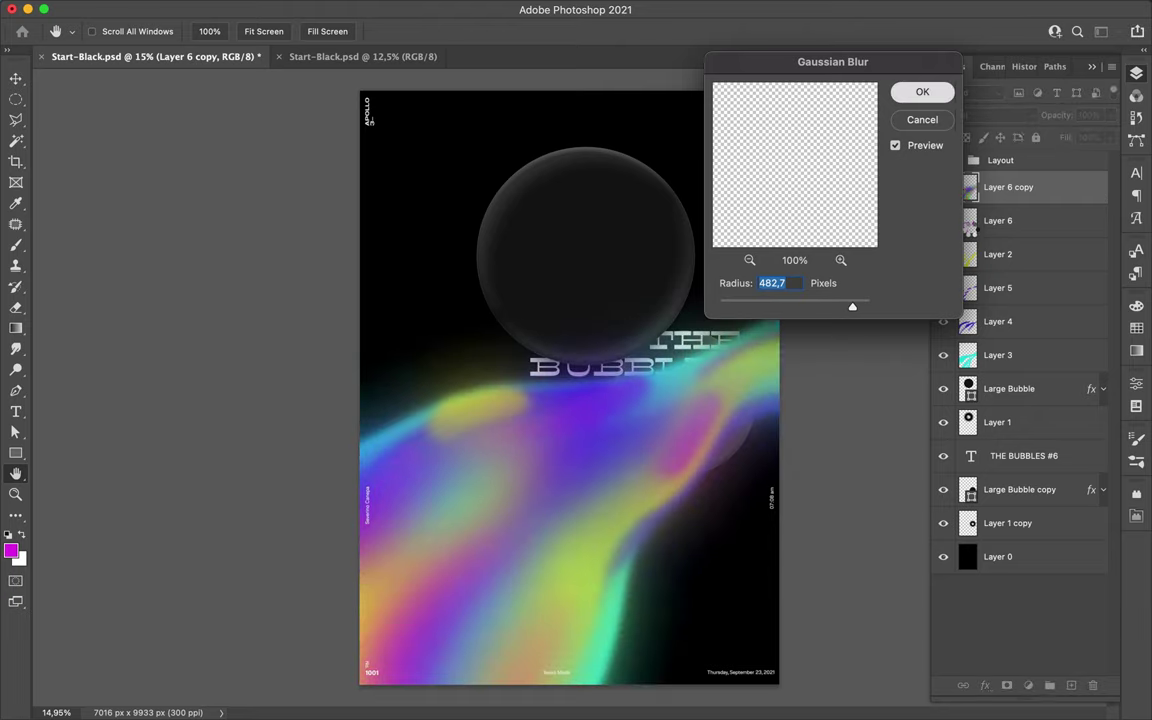
{"action": "key", "text": "Return"}
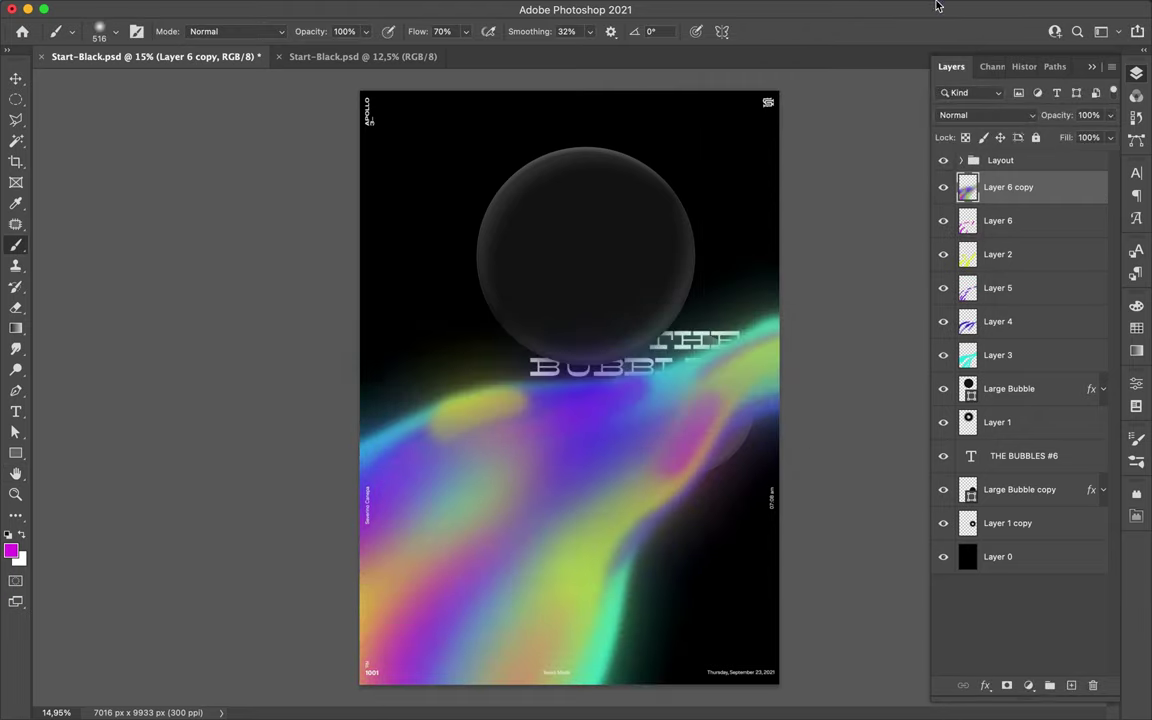
{"action": "mouse_move", "coordinate": [935, 4]}
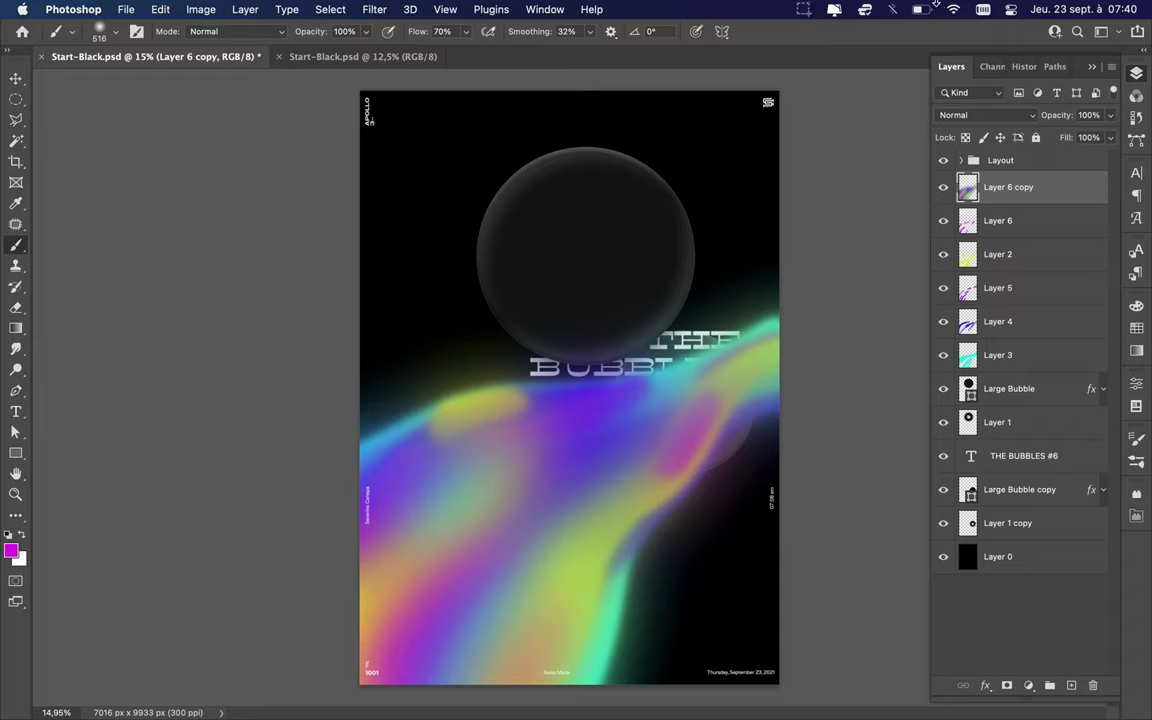
Stack copies of the blurred layer blended as Color Dodge, Color Burn and Saturation.
{"action": "key", "text": "ctrl+j"}
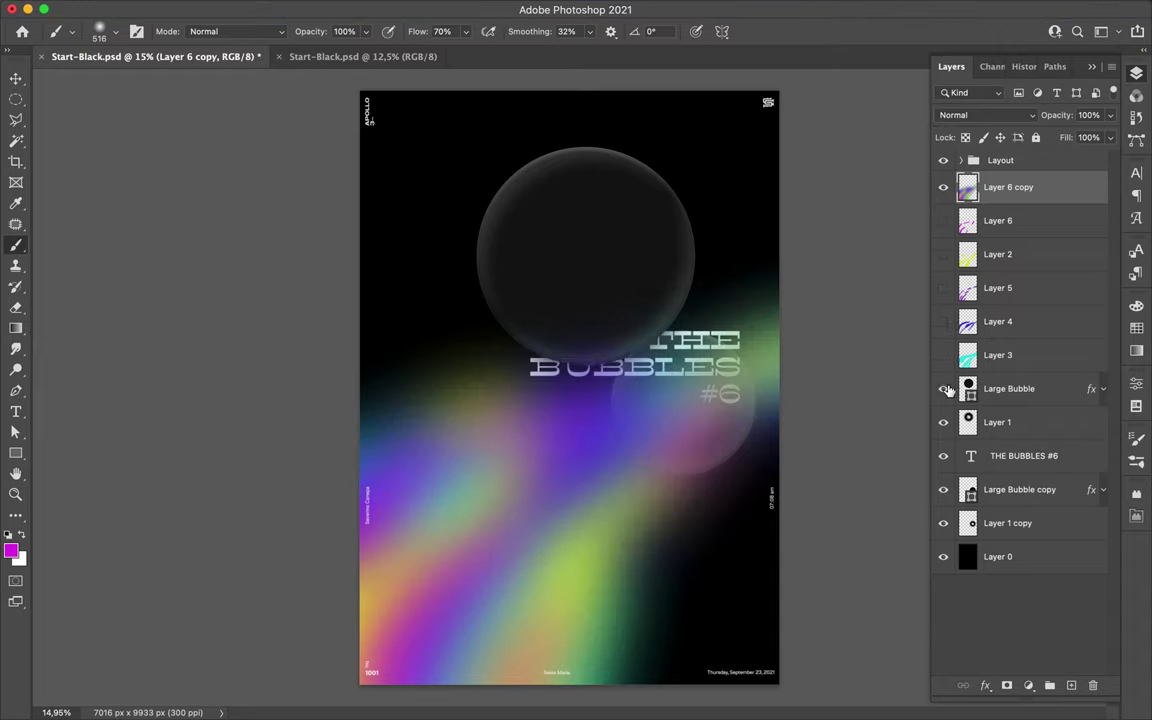
{"action": "key", "text": "v"}
{"action": "left_click", "coordinate": [985, 115]}
{"action": "left_click", "coordinate": [968, 270]}
{"action": "key", "text": "ctrl+j"}
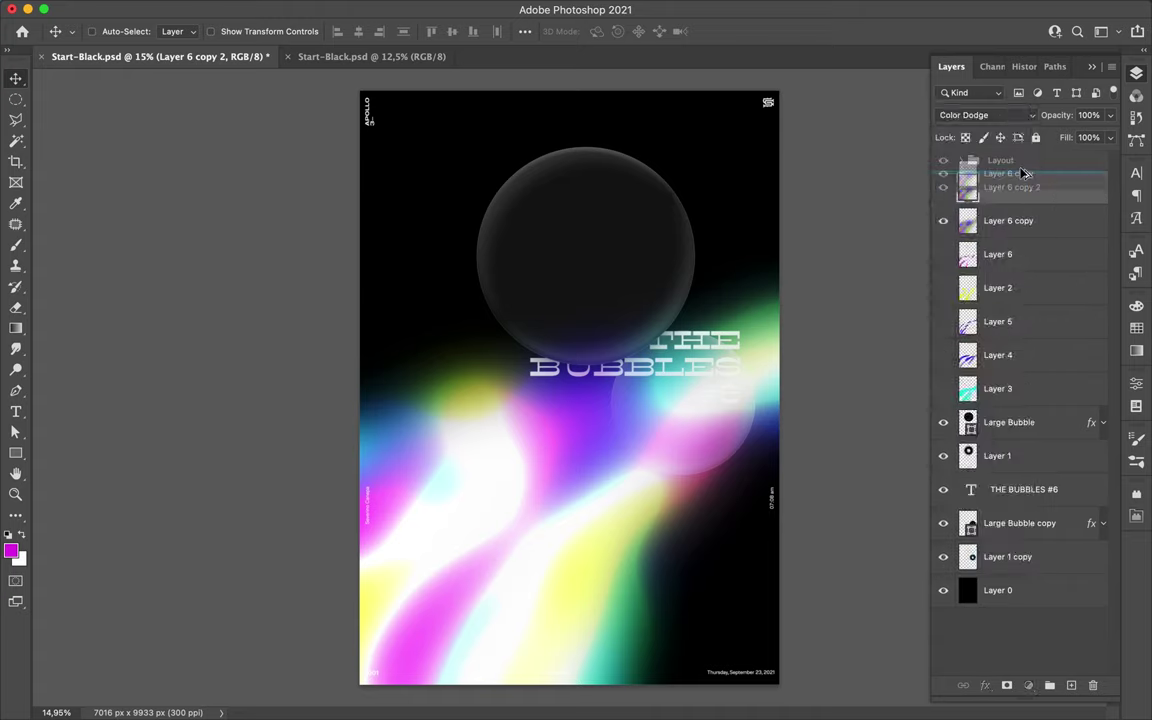
{"action": "left_click", "coordinate": [985, 115]}
{"action": "left_click", "coordinate": [965, 200]}
{"action": "key", "text": "ctrl+j"}
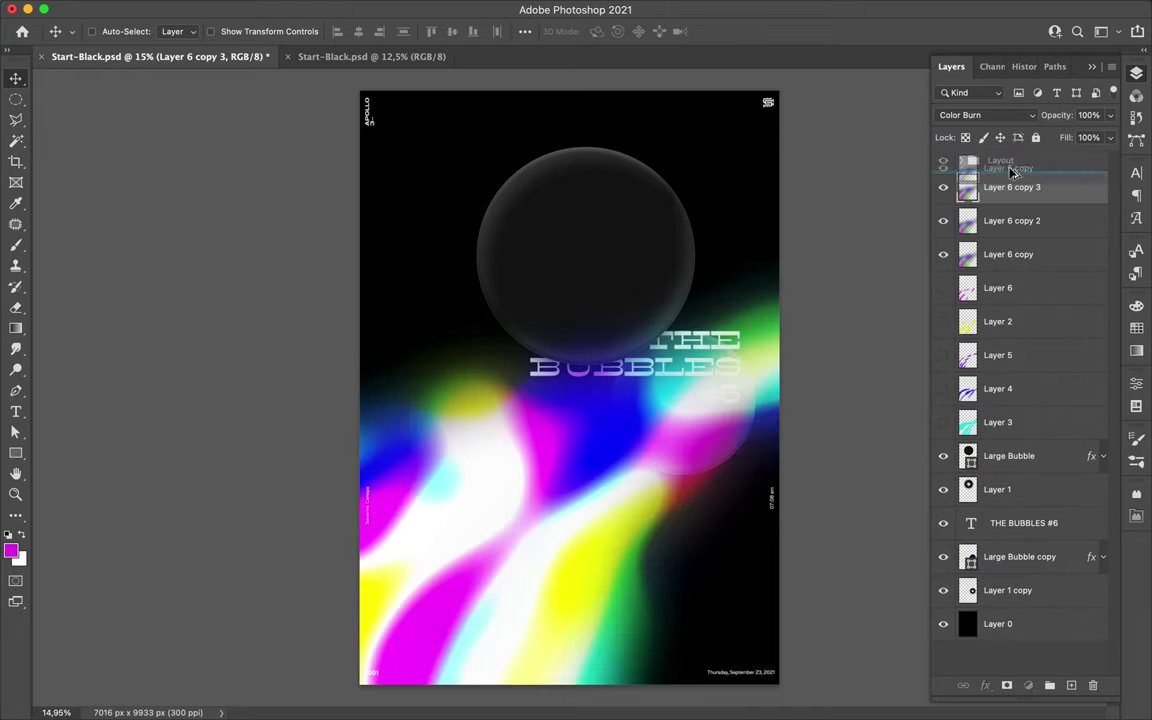
{"action": "left_click", "coordinate": [985, 115]}
{"action": "left_click", "coordinate": [1000, 524]}
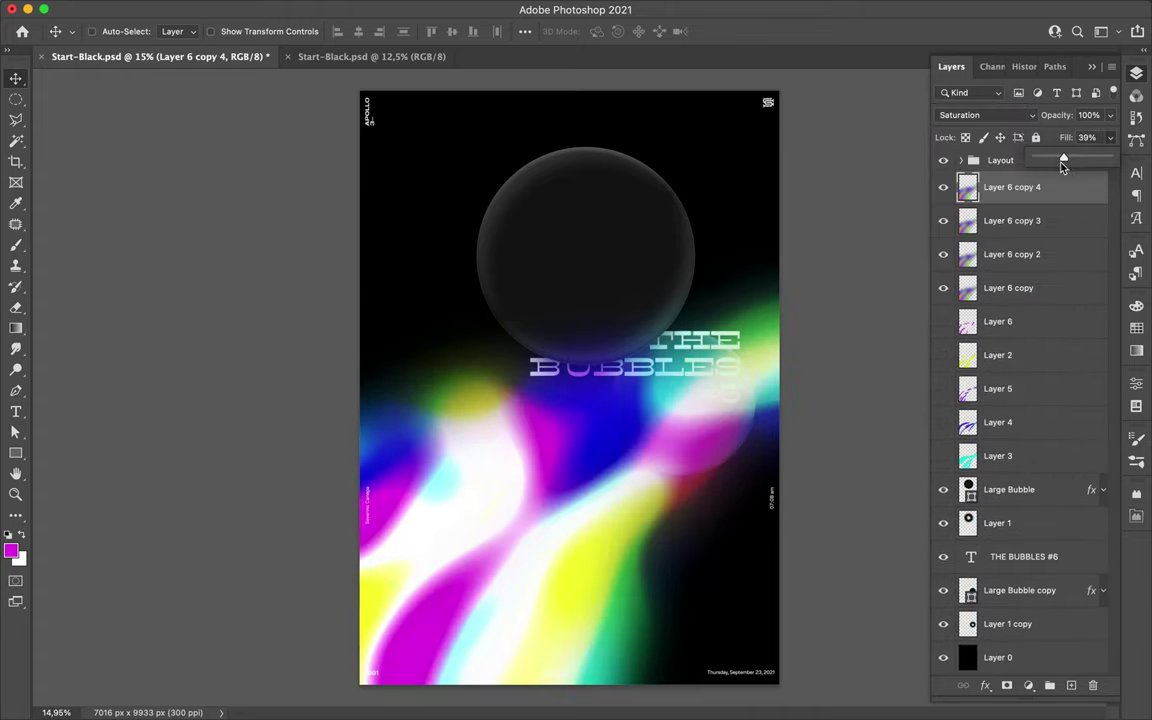
Put a copy of Layer 6 copy above Layer 0 and merge the blended copies.
{"action": "key", "text": "alt+bracketleft"}
{"action": "key", "text": "alt+bracketleft"}
{"action": "left_click", "coordinate": [1010, 288]}
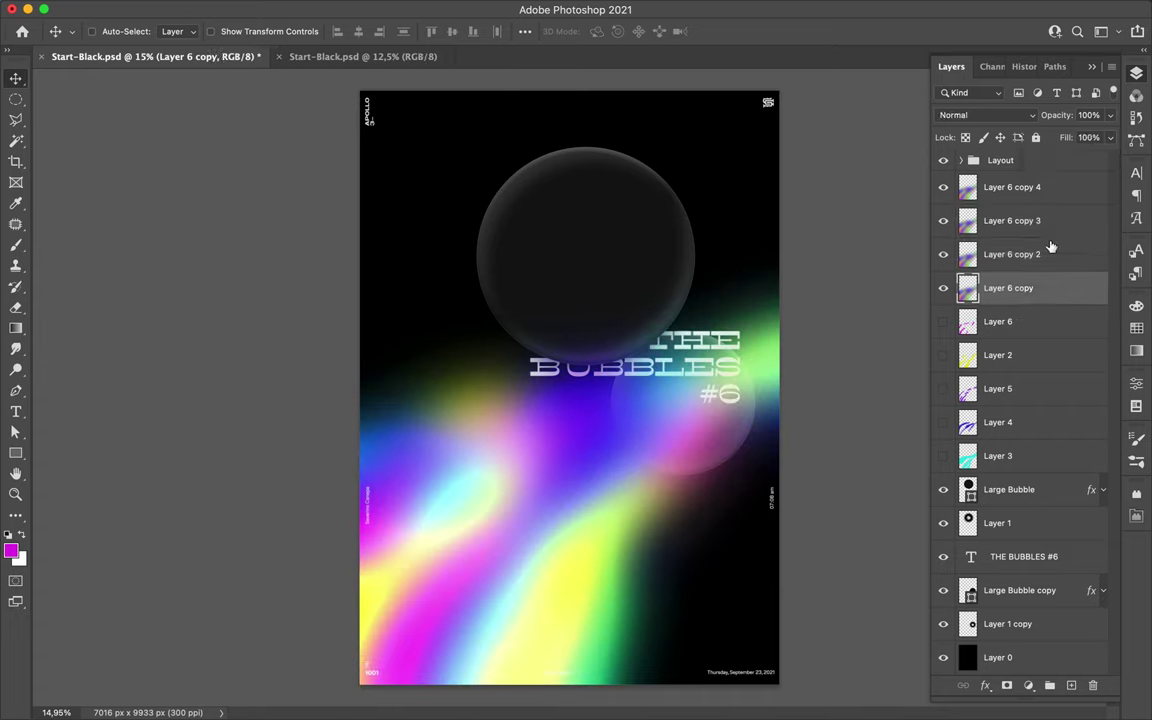
{"action": "key", "text": "ctrl+j"}
{"action": "mouse_move", "coordinate": [1010, 321]}
{"action": "left_mouse_down"}
{"action": "mouse_move", "coordinate": [1067, 672]}
{"action": "mouse_move", "coordinate": [1060, 660]}
{"action": "left_mouse_up"}
{"action": "left_click", "coordinate": [1010, 187]}
{"action": "left_click", "coordinate": [1010, 288], "text": "shift"}
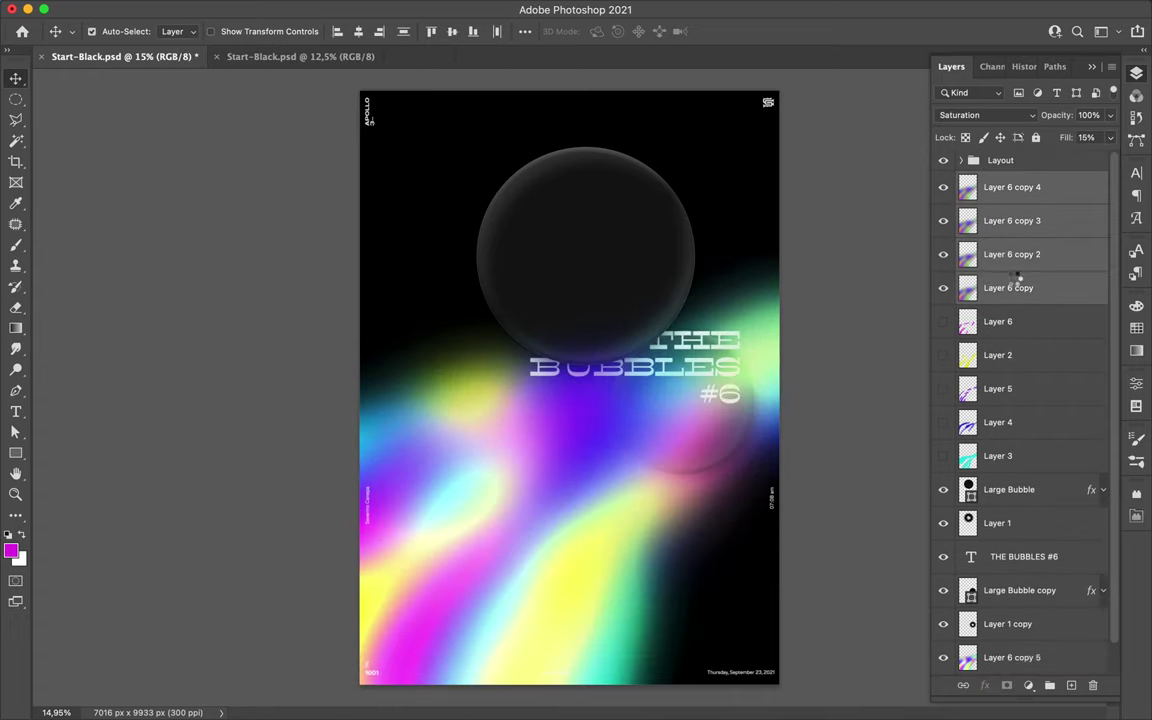
{"action": "key", "text": "ctrl+e"}
Cut a circle out of the merged layer to reveal the black #6 badge.
{"action": "key", "text": "m"}
{"action": "left_click_drag", "start_coordinate": [690, 364], "coordinate": [752, 423]}
{"action": "key", "text": "Delete"}
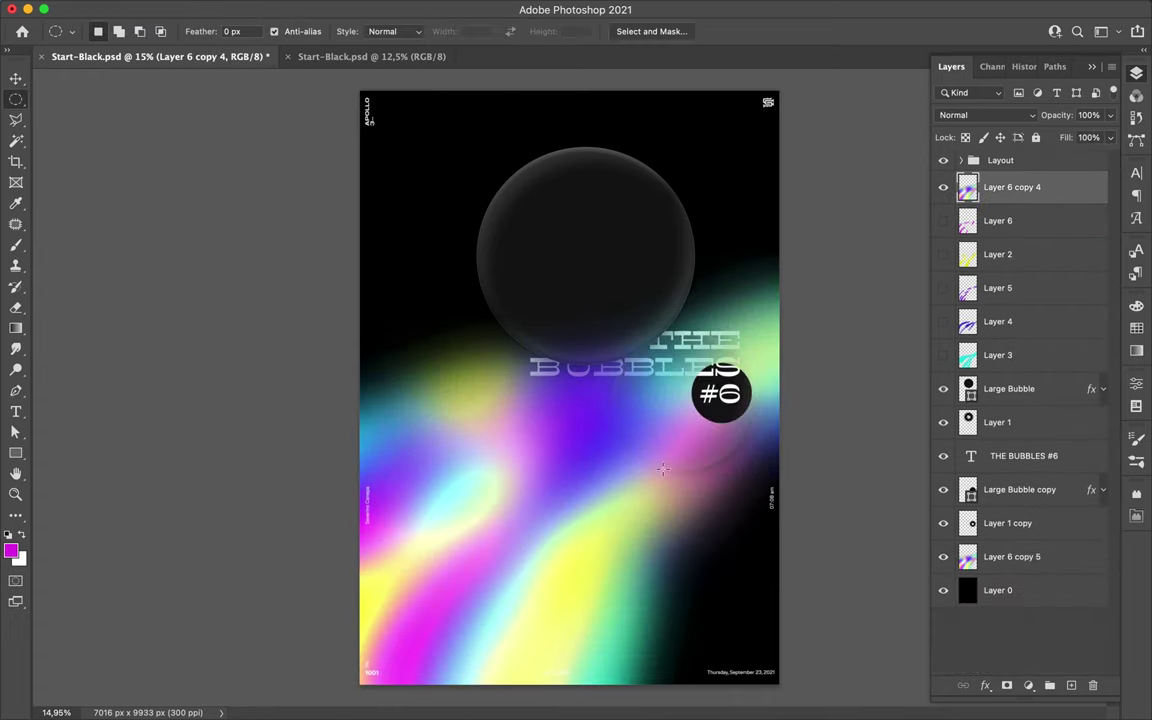
Undo the cut and set Layer 6 copy 5 to Normal blending with slightly reduced fill.
{"action": "key", "text": "ctrl+z"}
{"action": "left_click", "coordinate": [1010, 556]}
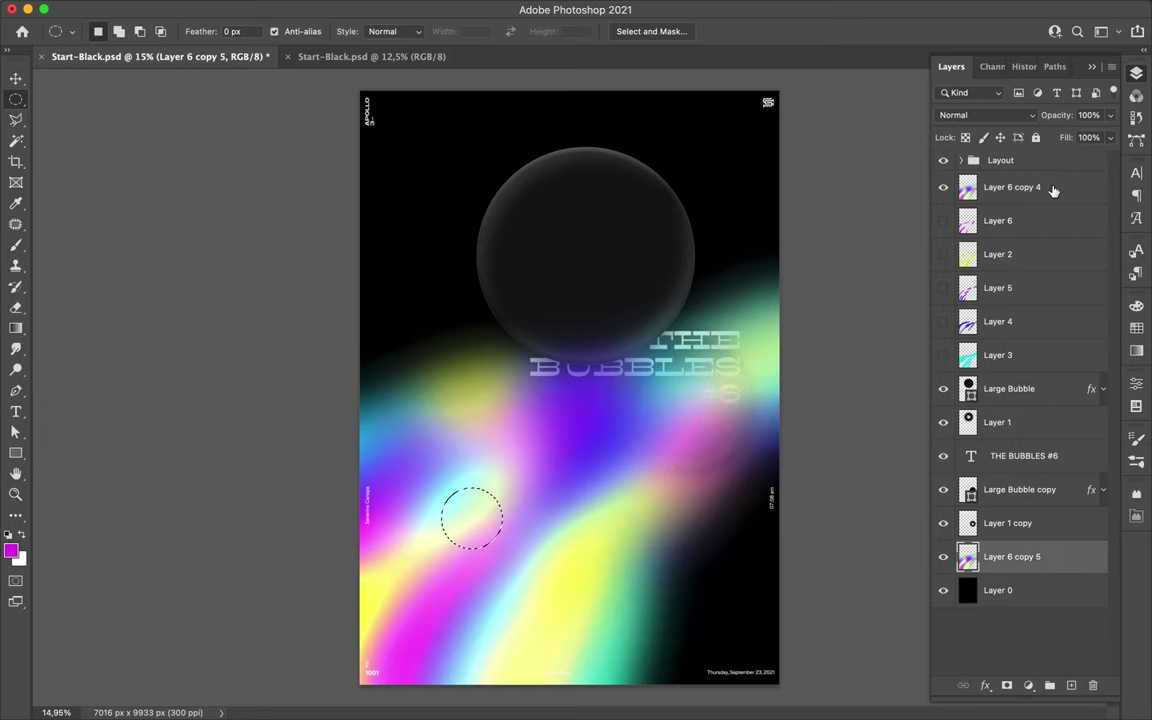
{"action": "key", "text": "ctrl+d"}
{"action": "key", "text": "v"}
{"action": "left_click", "coordinate": [1015, 117]}
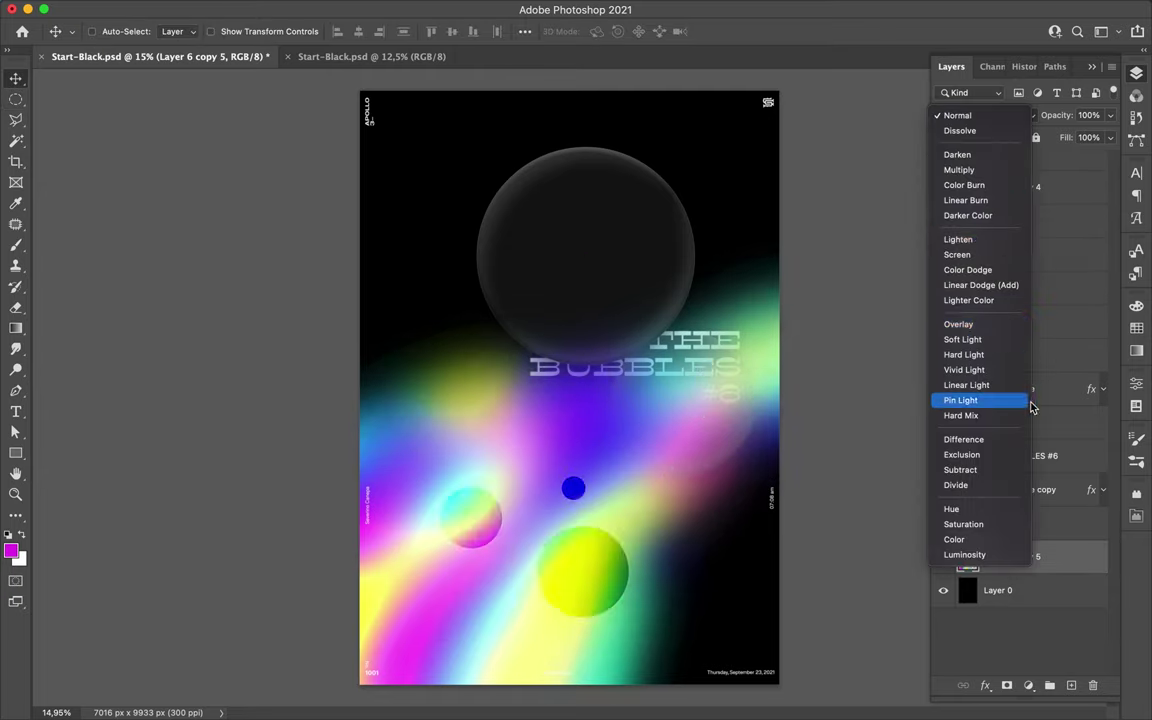
{"action": "left_click", "coordinate": [957, 115]}
{"action": "left_click", "coordinate": [1110, 137]}
{"action": "left_click_drag", "start_coordinate": [1105, 158], "coordinate": [1104, 160]}
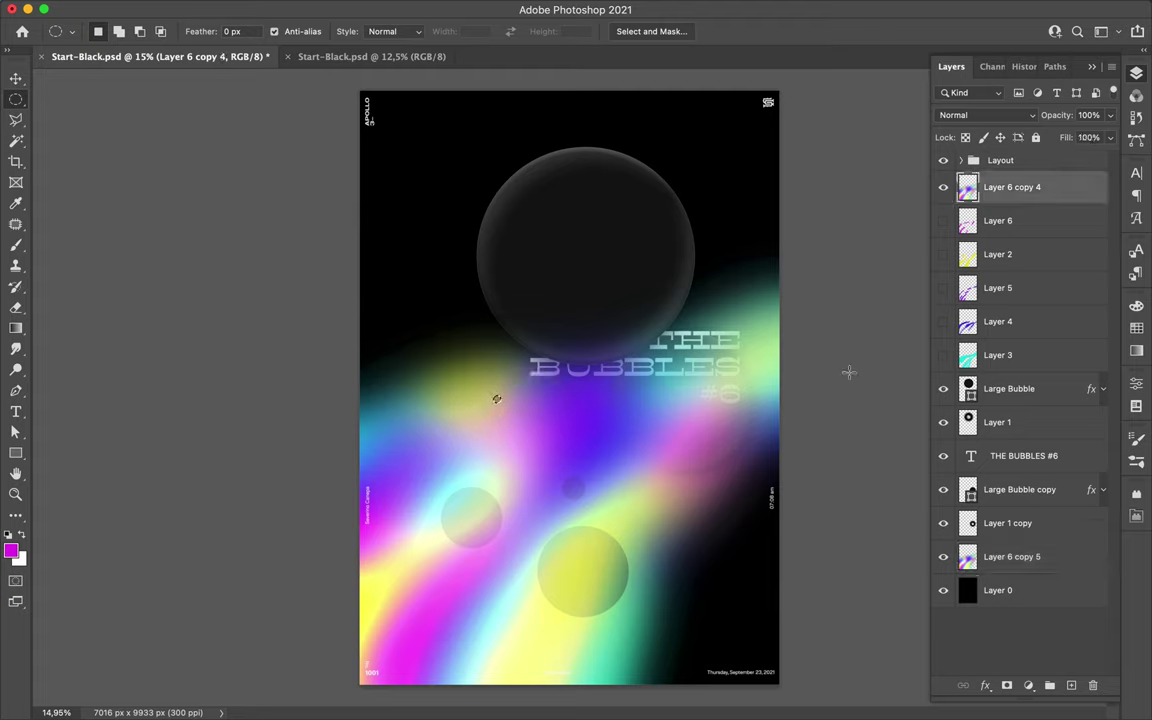
Cut several circular bubble holes of different sizes into the blurred colour layer.
{"action": "left_click_drag", "start_coordinate": [437, 665], "coordinate": [438, 666]}
{"action": "key", "text": "Delete"}
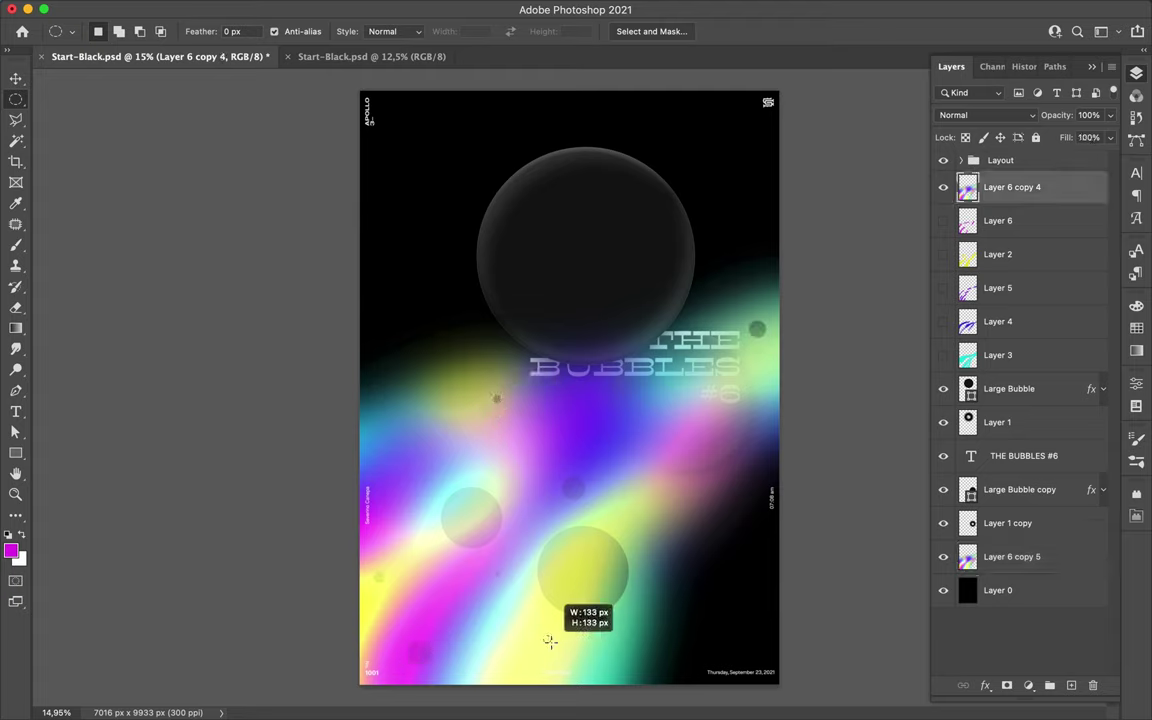
{"action": "left_click_drag", "start_coordinate": [640, 641], "coordinate": [641, 622]}
{"action": "key", "text": "Delete"}
{"action": "left_click_drag", "start_coordinate": [648, 463], "coordinate": [665, 505]}
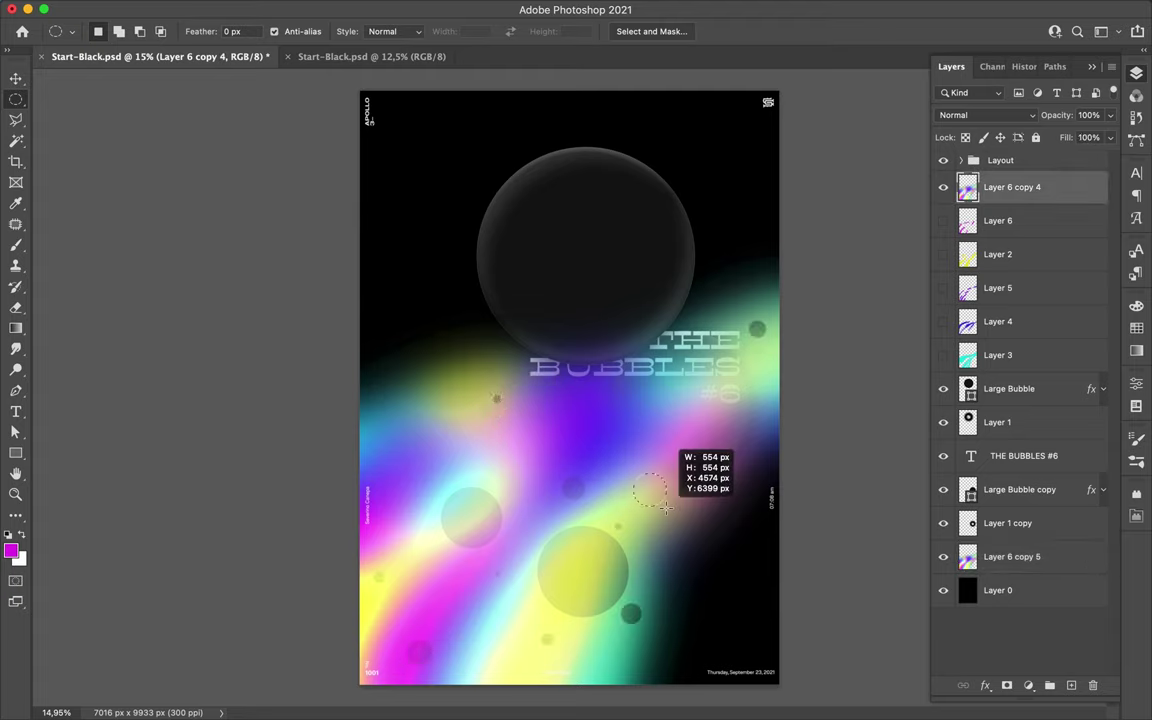
{"action": "key", "text": "Delete"}
{"action": "left_click_drag", "start_coordinate": [416, 456], "coordinate": [428, 465]}
{"action": "left_click_drag", "start_coordinate": [501, 565], "coordinate": [497, 600]}
{"action": "key", "text": "super+plus"}
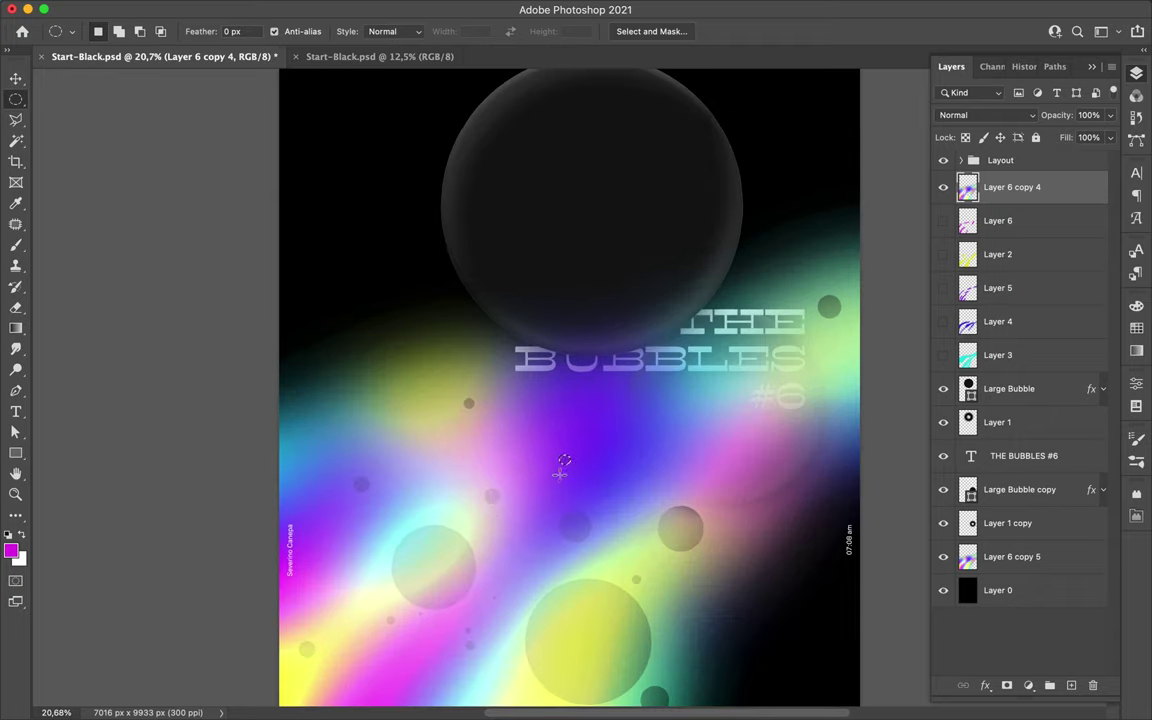
{"action": "left_click", "coordinate": [389, 600]}
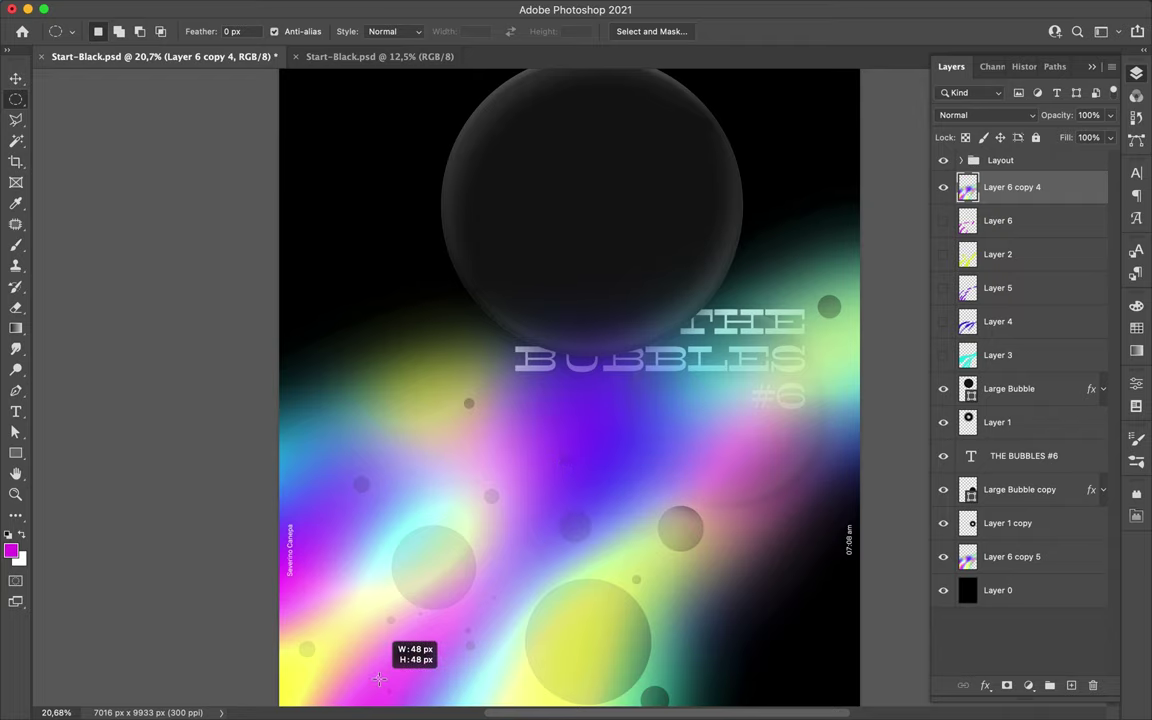
{"action": "scroll", "coordinate": [511, 498], "scroll_direction": "down", "scroll_amount": 3}
{"action": "left_click_drag", "start_coordinate": [529, 410], "coordinate": [547, 428]}
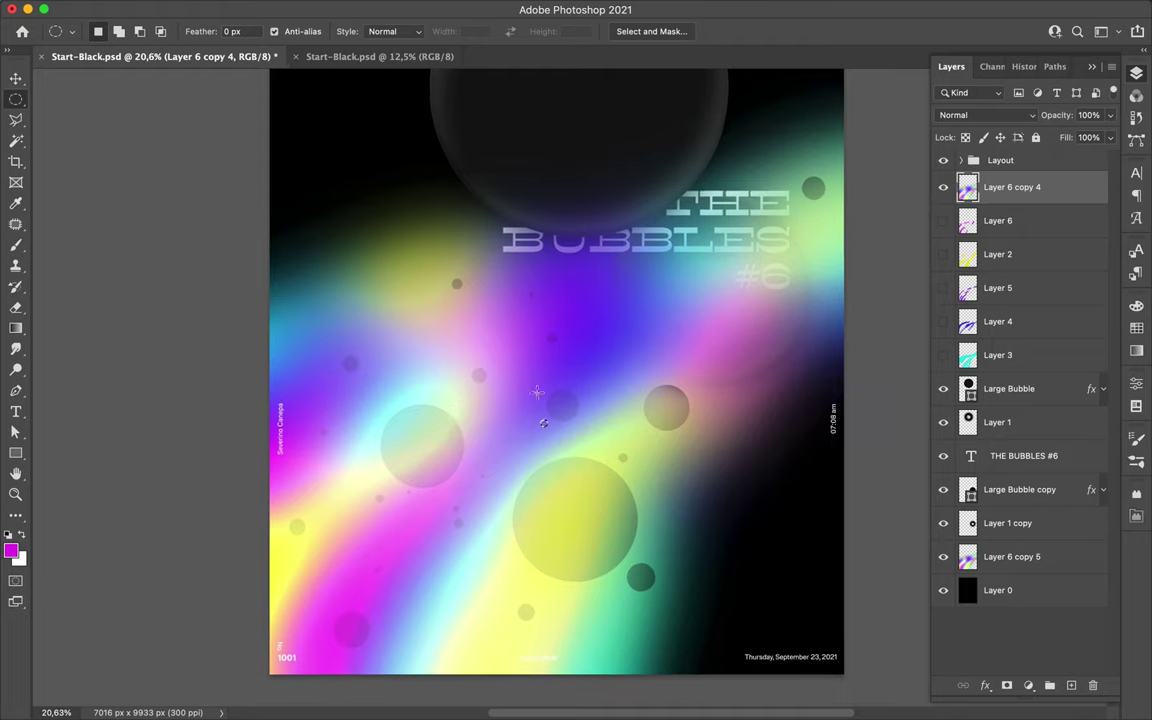
Duplicate the bubbled layer as Layer 6 copy 6 in Linear Dodge (Add) at 15% fill.
{"action": "key", "text": "ctrl+j"}
{"action": "left_click_drag", "start_coordinate": [397, 300], "coordinate": [614, 516]}
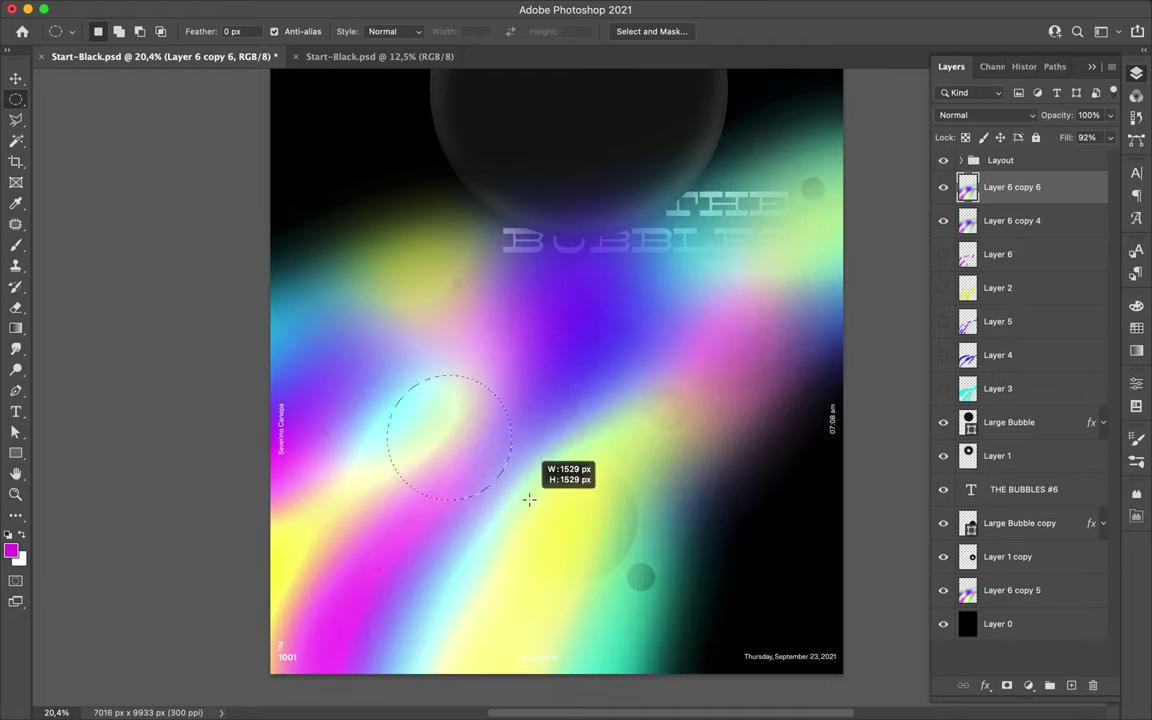
{"action": "left_click_drag", "start_coordinate": [358, 636], "coordinate": [360, 642]}
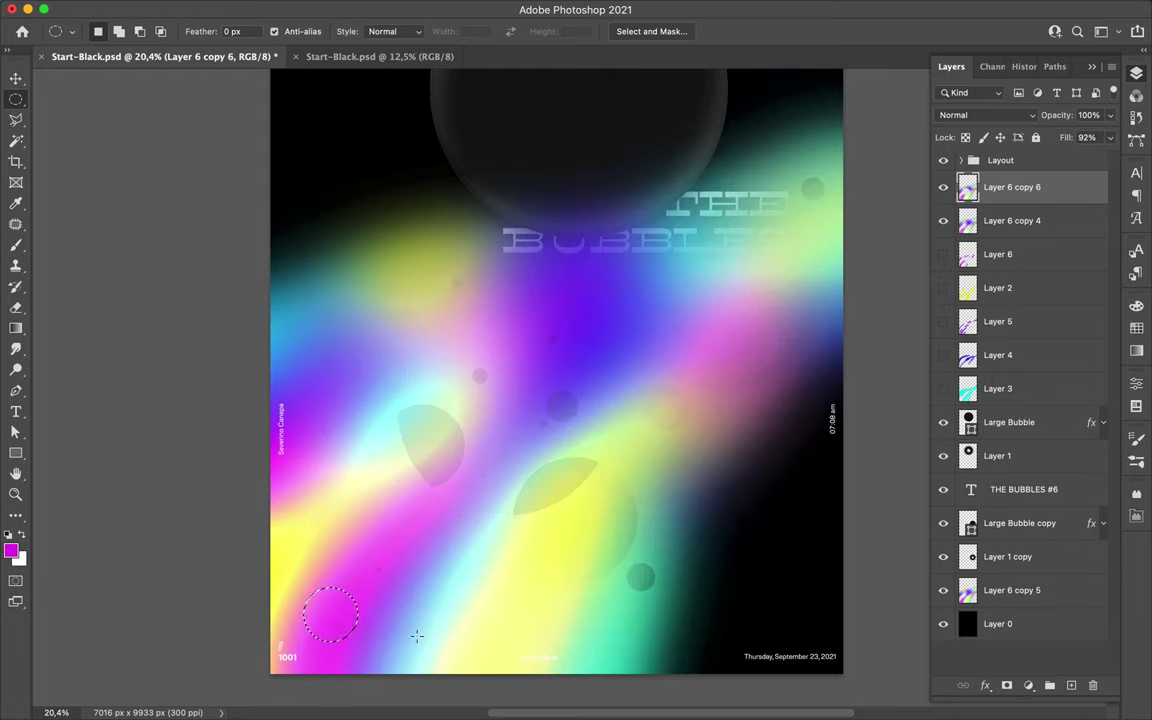
{"action": "left_click", "coordinate": [985, 115]}
{"action": "left_click", "coordinate": [975, 283]}
{"action": "left_click_drag", "start_coordinate": [1066, 137], "coordinate": [949, 145]}
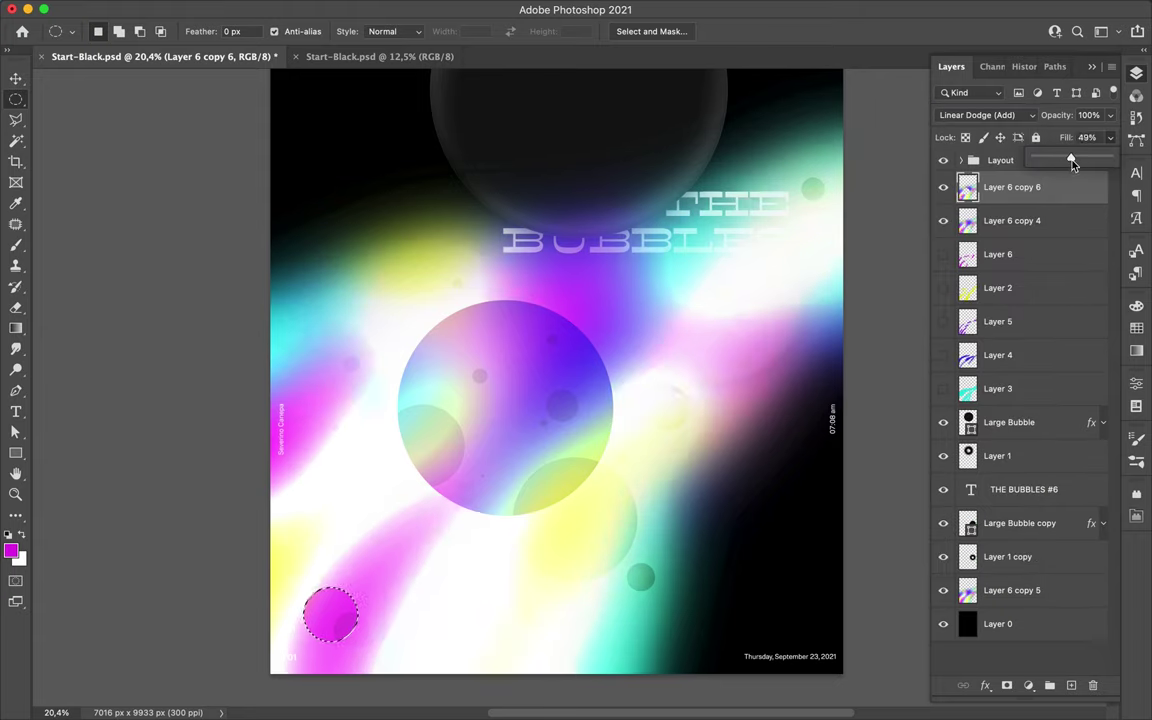
Fill several circle selections as glowing bubbles, then add new Layer 7.
{"action": "left_click_drag", "start_coordinate": [490, 531], "coordinate": [601, 626]}
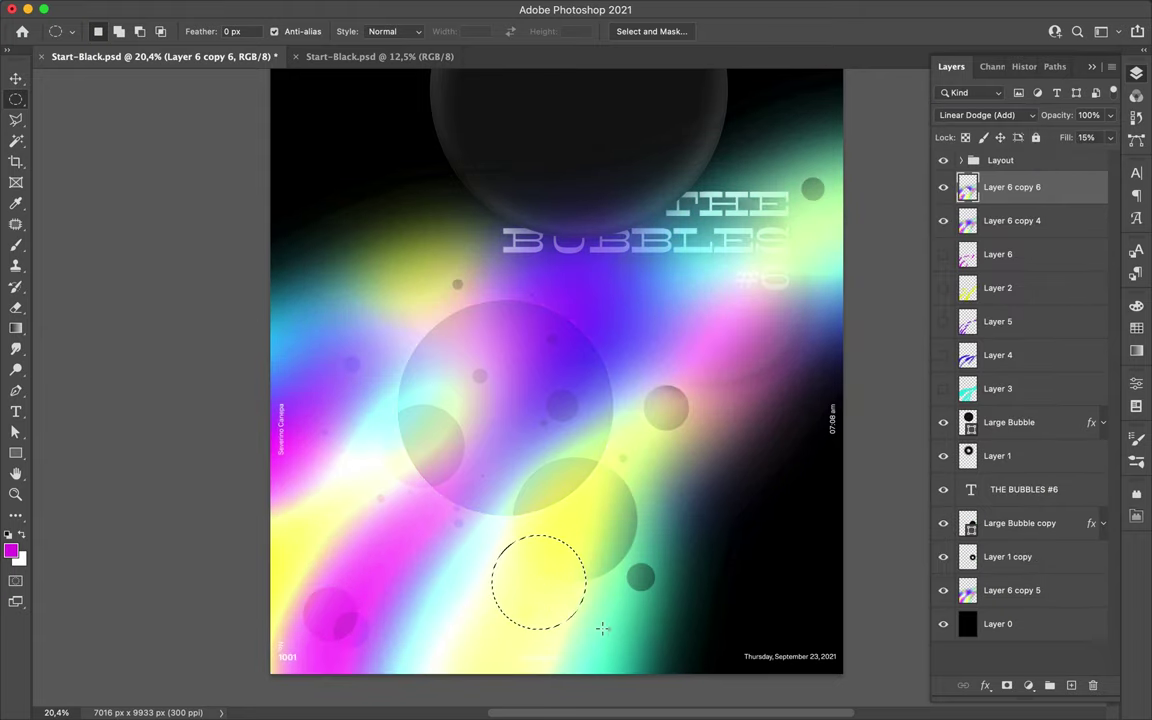
{"action": "key", "text": "alt+BackSpace"}
{"action": "key", "text": "ctrl+d"}
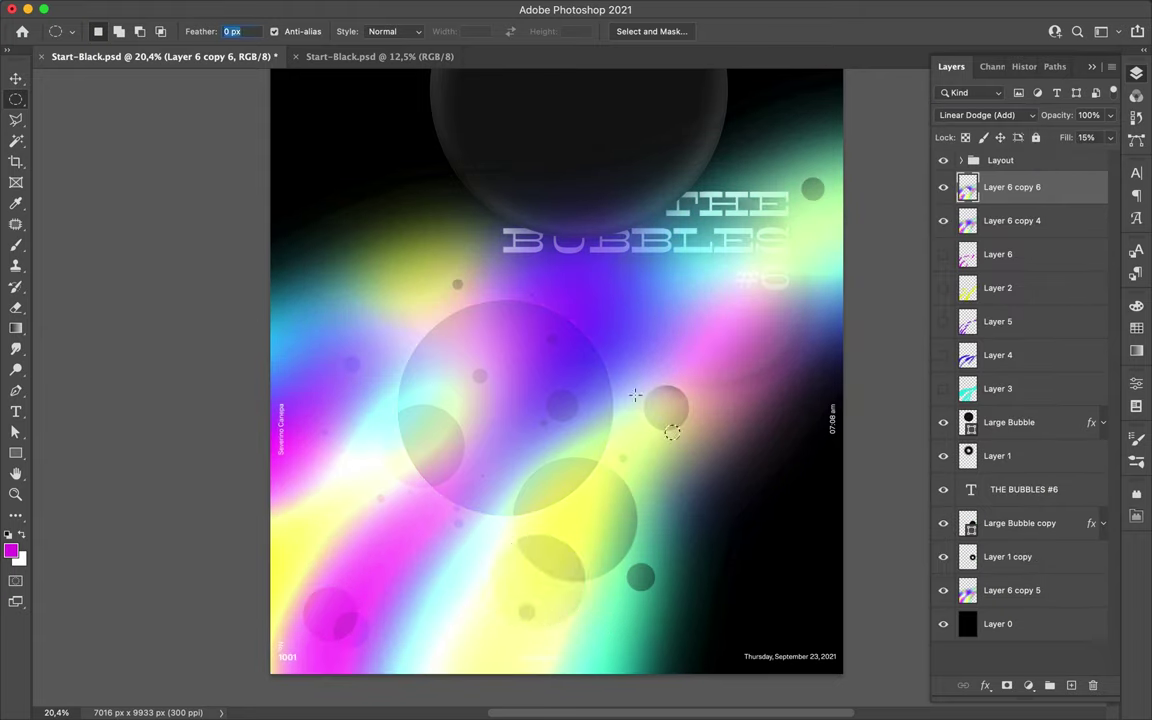
{"action": "left_click_drag", "start_coordinate": [637, 386], "coordinate": [661, 403]}
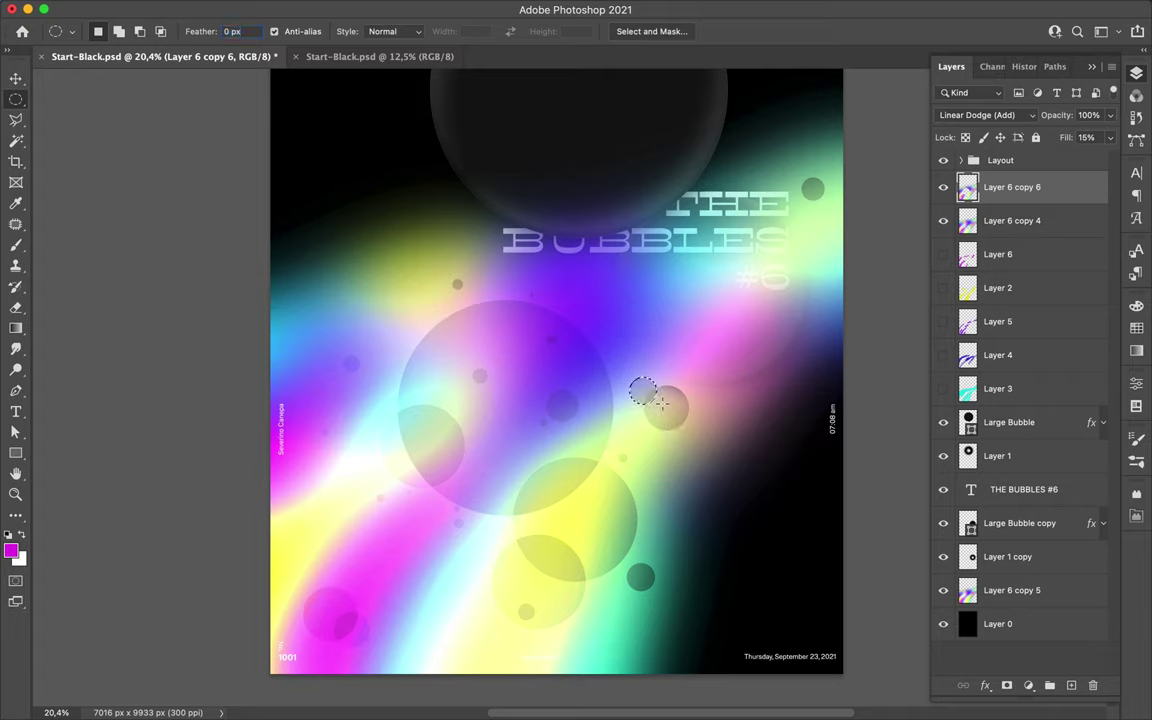
{"action": "left_click_drag", "start_coordinate": [366, 337], "coordinate": [370, 369]}
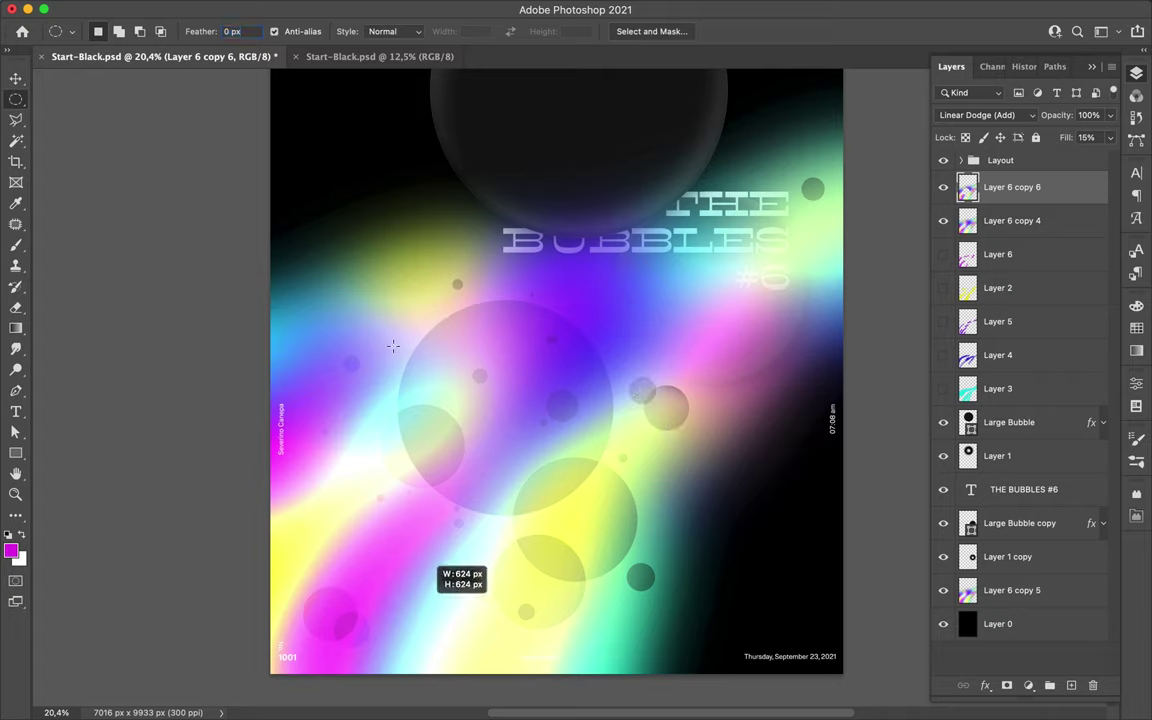
{"action": "key", "text": "alt+BackSpace"}
{"action": "left_click_drag", "start_coordinate": [533, 233], "coordinate": [565, 263]}
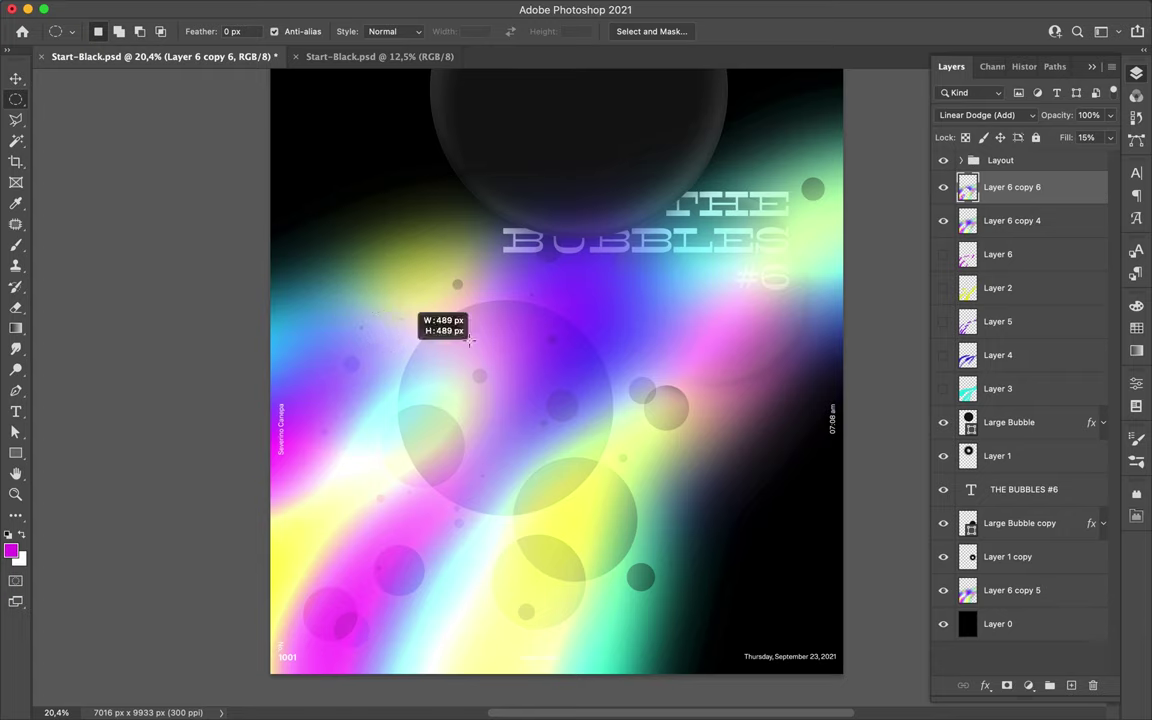
{"action": "left_click_drag", "start_coordinate": [469, 341], "coordinate": [469, 341]}
{"action": "key", "text": "alt+shift+super+n"}
Soften the small circle on Layer 7 with a 27.5 px Gaussian Blur.
{"action": "key", "text": "v"}
{"action": "left_click", "coordinate": [375, 9]}
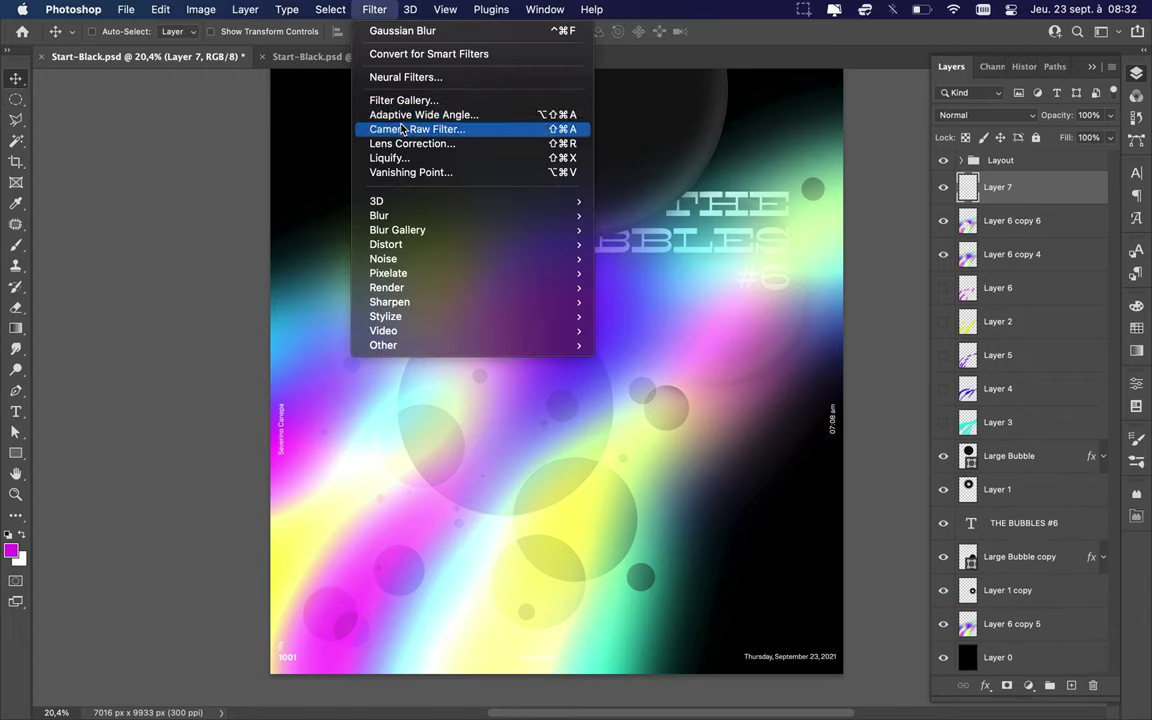
{"action": "key", "text": "alt+super+f"}
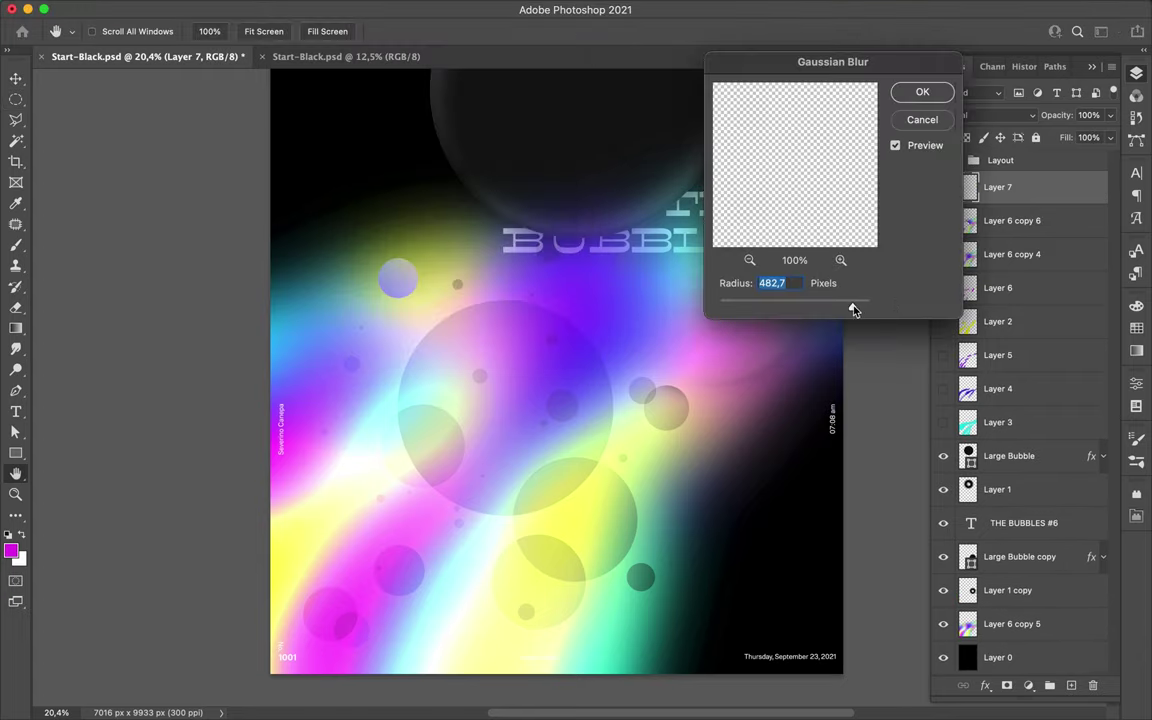
{"action": "left_click_drag", "start_coordinate": [853, 310], "coordinate": [793, 313]}
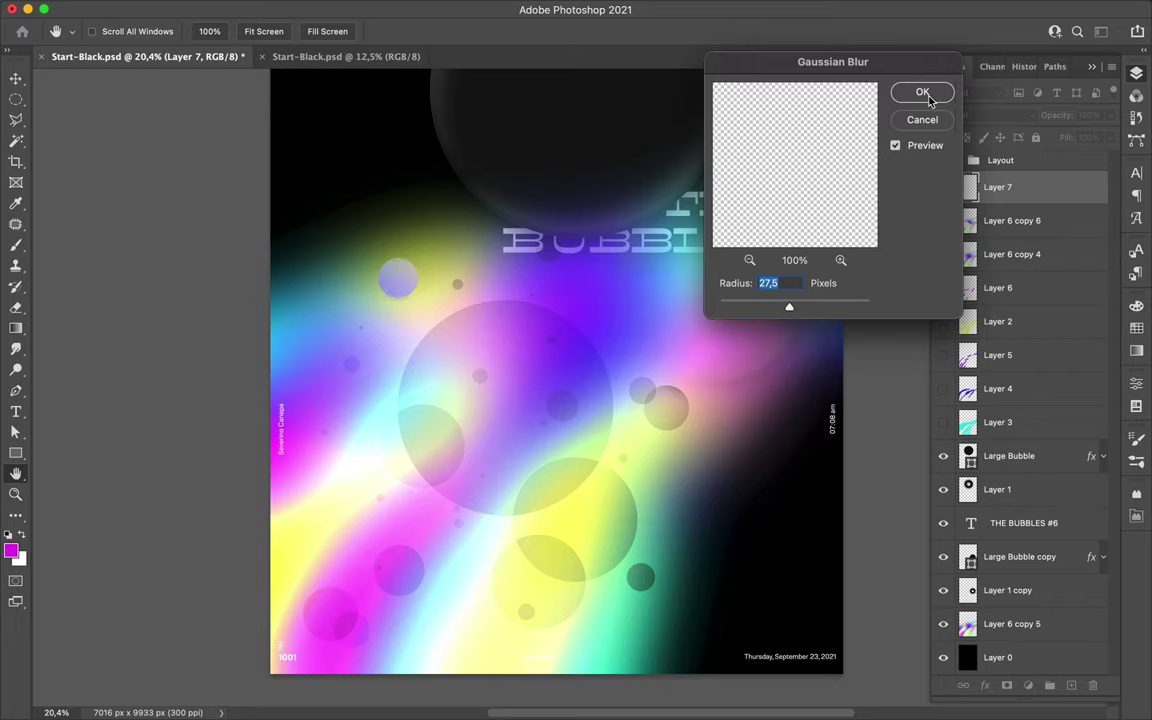
{"action": "key", "text": "Return"}
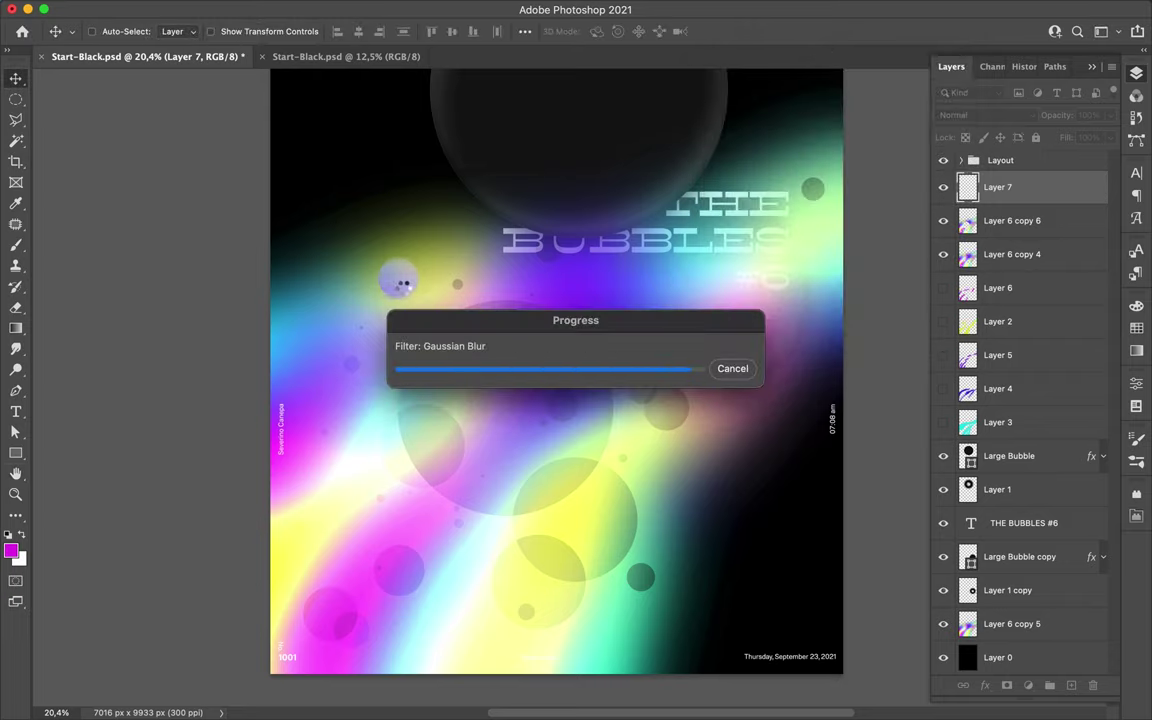
Set Layer 7 to Overlay, then duplicate the blurred circle into the dark bubble.
{"action": "left_click", "coordinate": [985, 115]}
{"action": "left_click", "coordinate": [944, 324]}
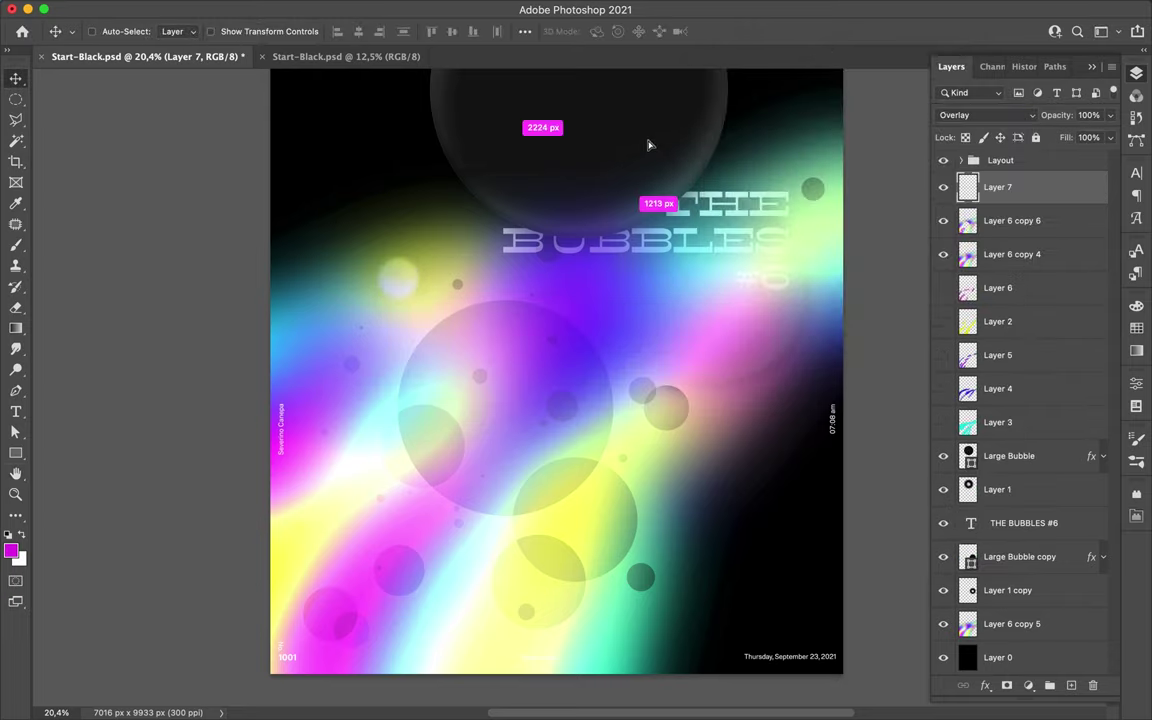
{"action": "left_click_drag", "start_coordinate": [648, 145], "coordinate": [650, 147]}
{"action": "key", "text": "super+j"}
{"action": "scroll", "coordinate": [648, 147], "scroll_direction": "up", "scroll_amount": 3}
{"action": "left_click", "coordinate": [985, 115]}
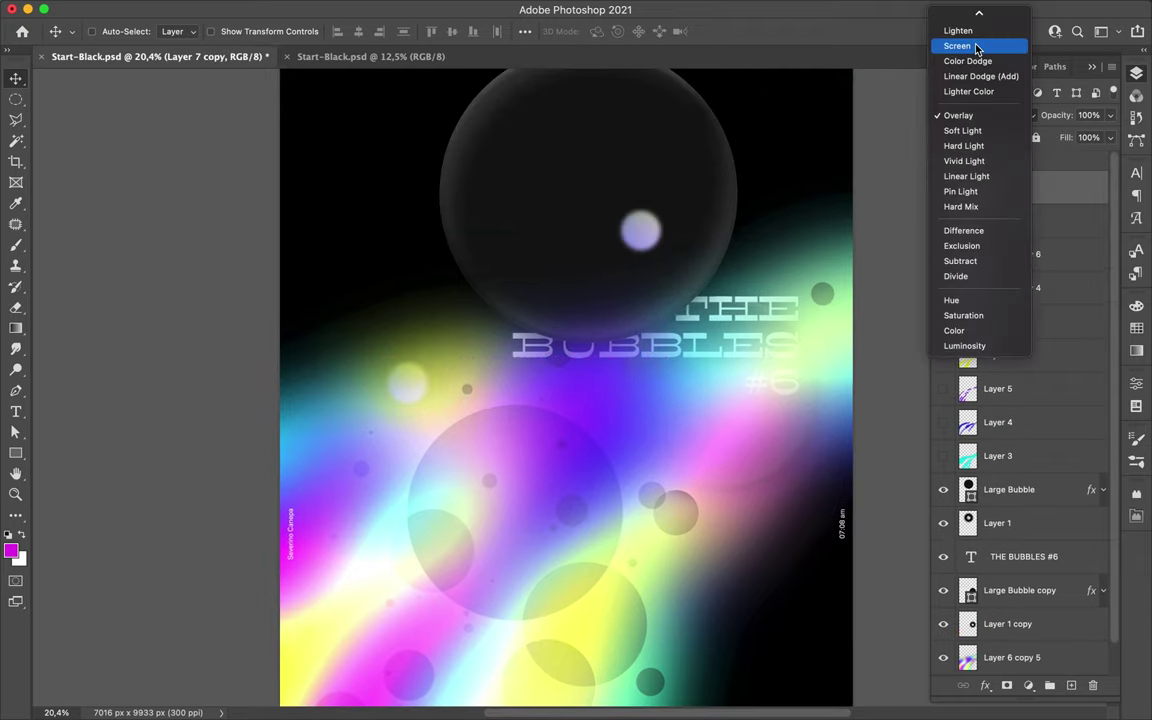
{"action": "scroll", "coordinate": [975, 40], "scroll_direction": "up", "scroll_amount": 2}
{"action": "left_click", "coordinate": [970, 14]}
Set Layer 7 copy 2 to Overlay and nudge the glowing highlight up and right.
{"action": "left_click", "coordinate": [1025, 113]}
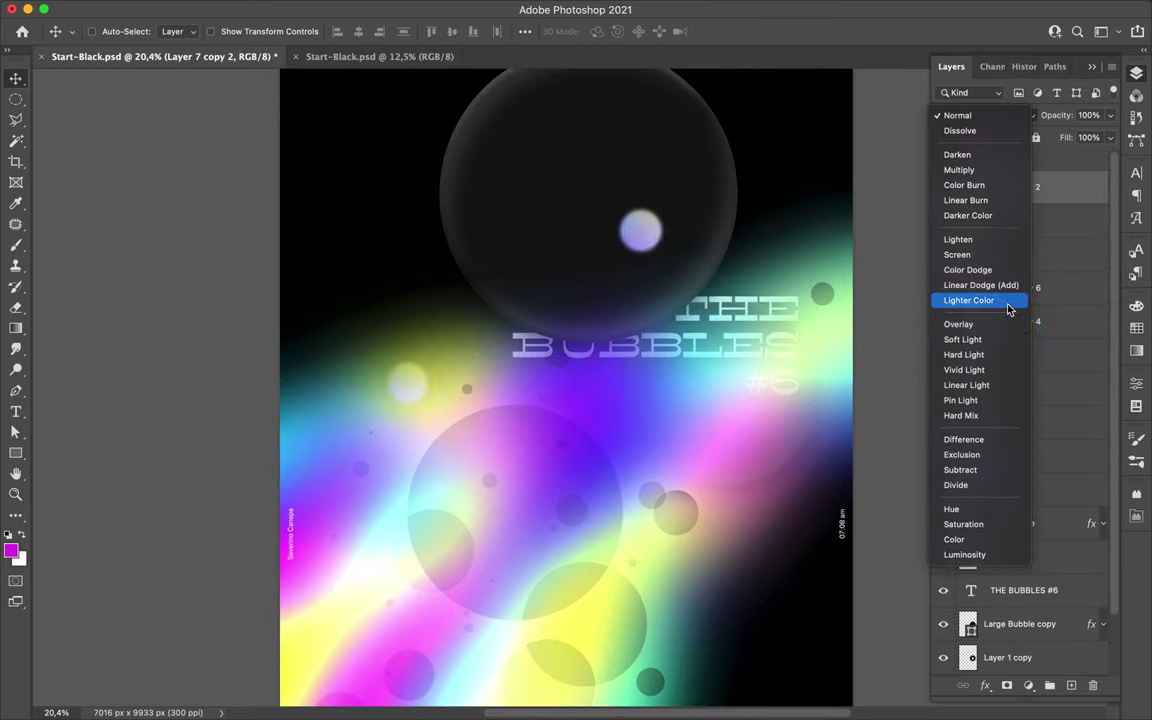
{"action": "left_click", "coordinate": [955, 326]}
{"action": "left_click", "coordinate": [1005, 220], "text": "shift"}
{"action": "left_click_drag", "start_coordinate": [668, 211], "coordinate": [691, 172]}
Draw a circular selection on the holographic colours of Layer 6 copy 6.
{"action": "left_click", "coordinate": [1012, 288]}
{"action": "key", "text": "m"}
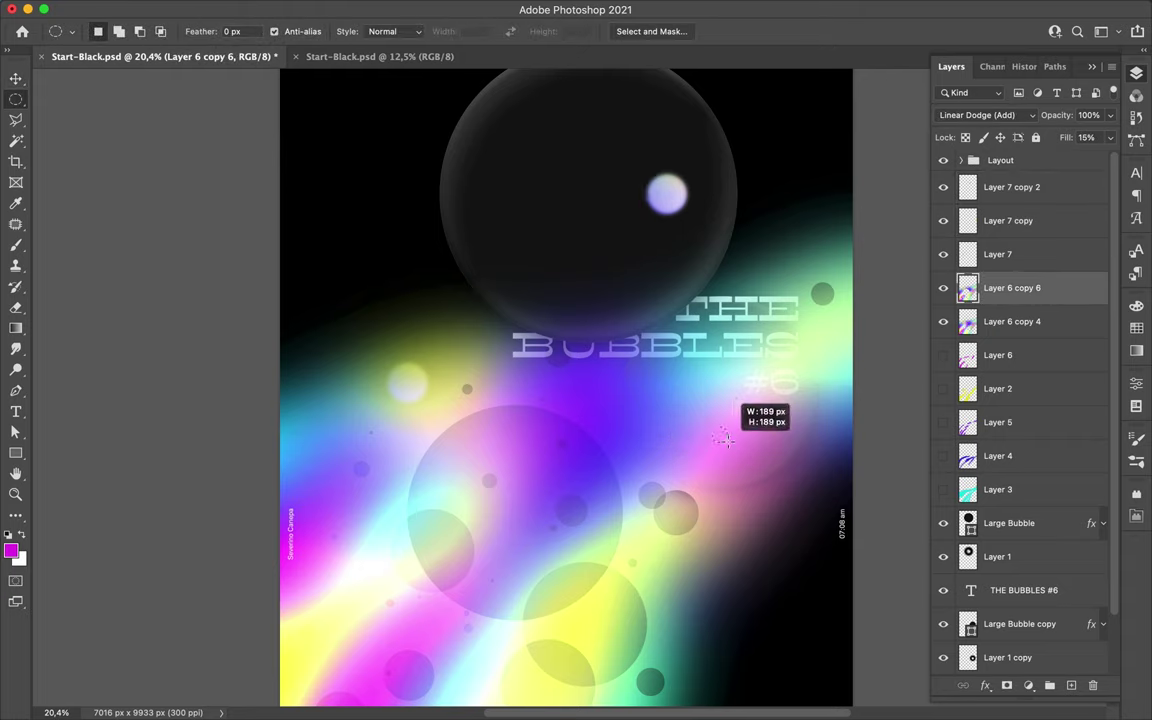
{"action": "left_click", "coordinate": [1012, 321]}
Copy the circle onto Layer 8, move it to the poster's right side, and duplicate it.
{"action": "key", "text": "v"}
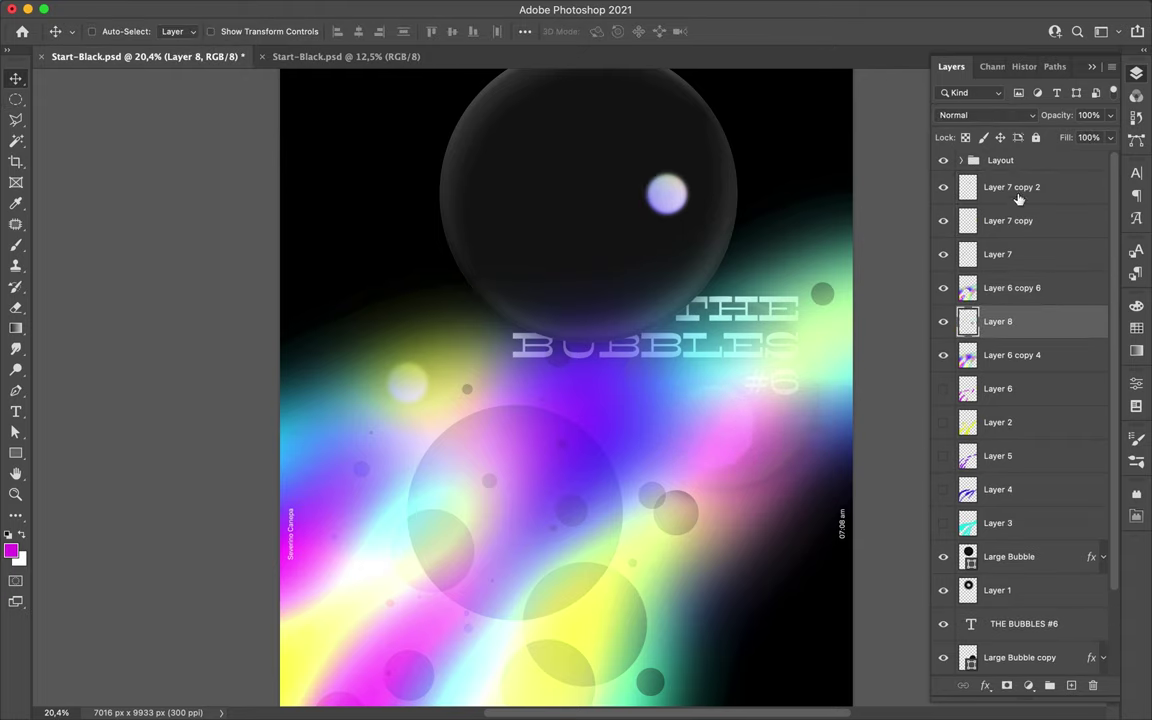
{"action": "key", "text": "super+j"}
{"action": "left_click_drag", "start_coordinate": [740, 463], "coordinate": [761, 478]}
{"action": "key", "text": "super+j"}
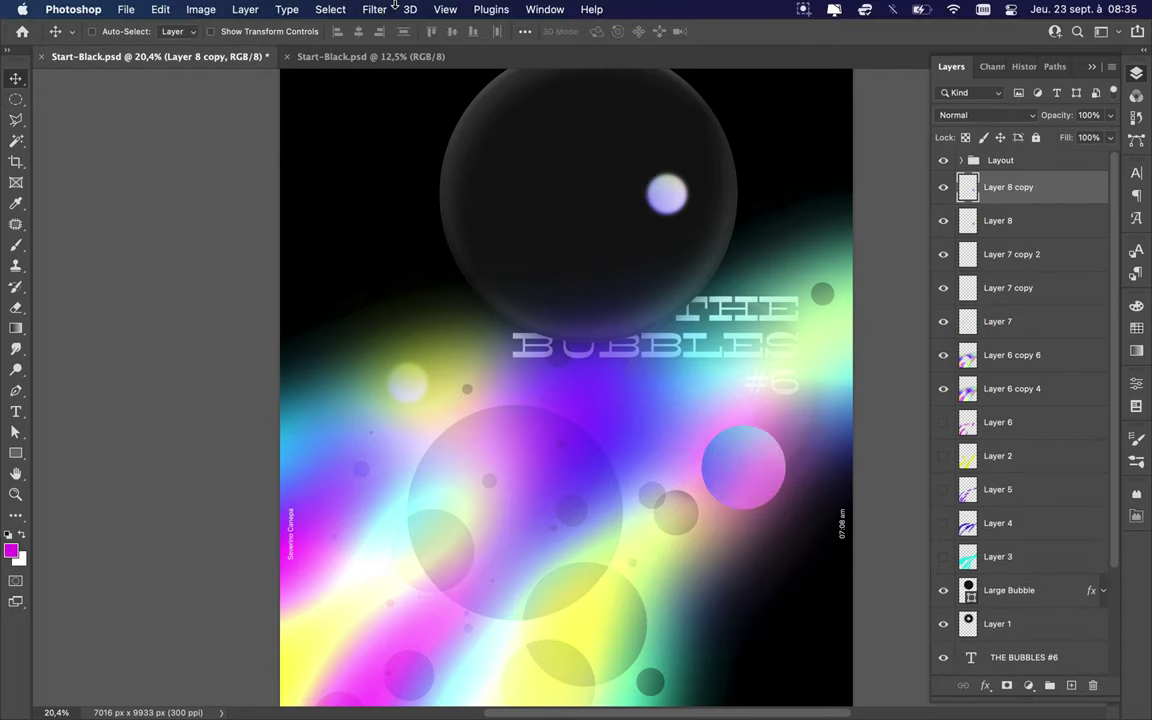
Blur Layer 8 copy with a 43 px Gaussian Blur and set it to Overlay.
{"action": "left_click", "coordinate": [406, 8]}
{"action": "left_click", "coordinate": [645, 273]}
{"action": "left_click_drag", "start_coordinate": [789, 306], "coordinate": [793, 309]}
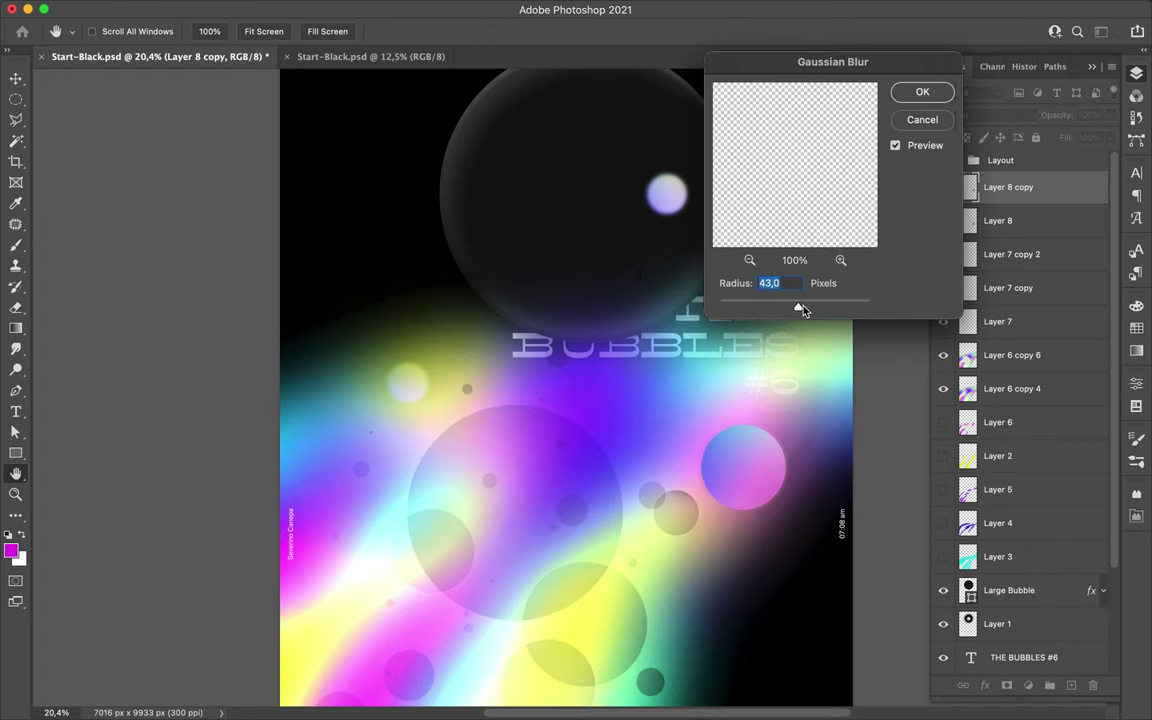
{"action": "left_click", "coordinate": [922, 92]}
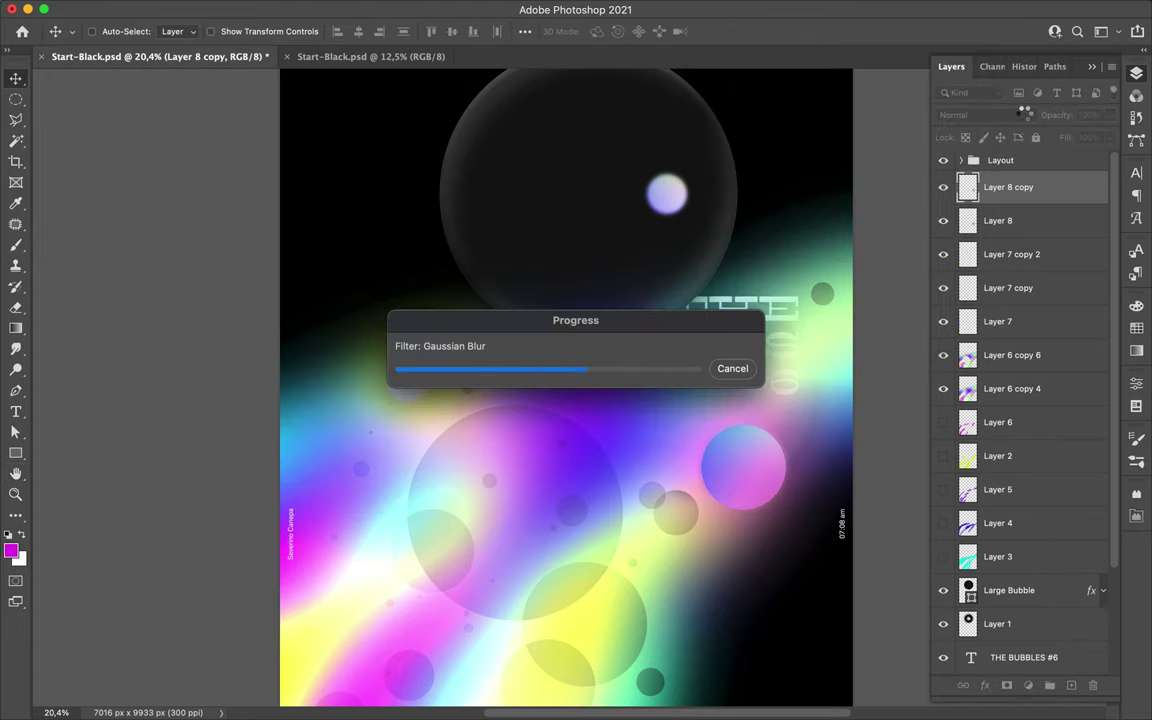
{"action": "left_click", "coordinate": [1025, 115]}
{"action": "left_click", "coordinate": [1016, 334]}
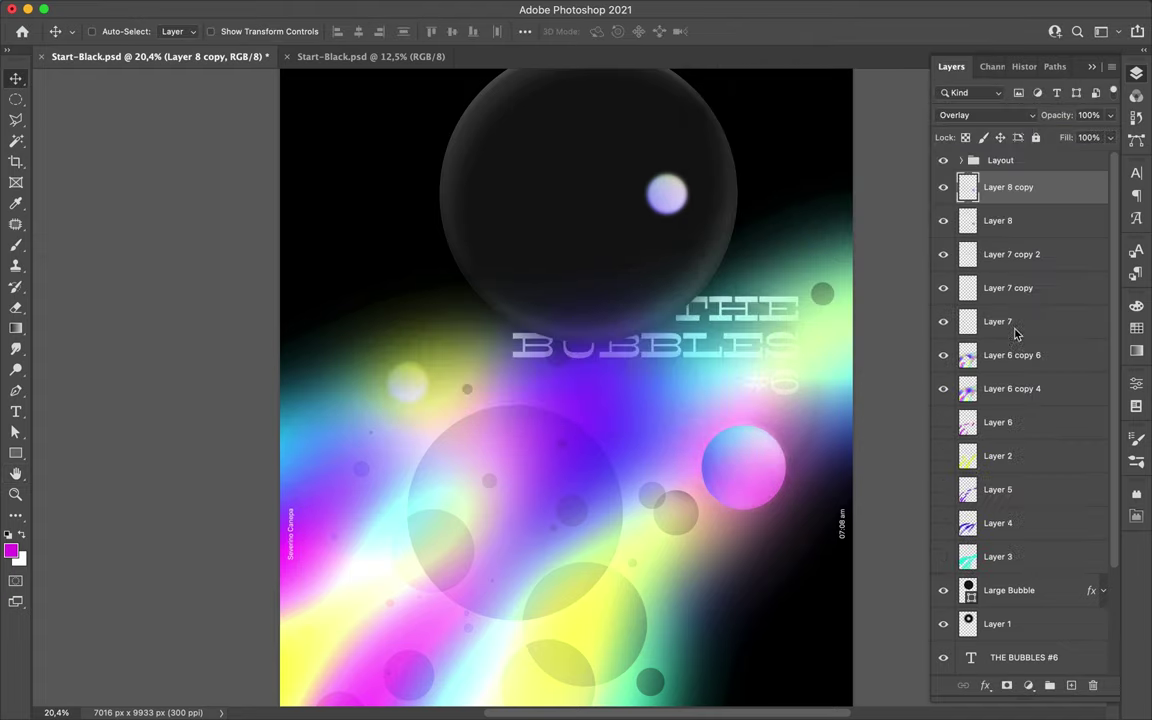
Select both pink bubble layers together with the whole poster fitted in view.
{"action": "left_click", "coordinate": [1038, 213]}
{"action": "scroll", "coordinate": [772, 480], "scroll_direction": "up", "scroll_amount": 10}
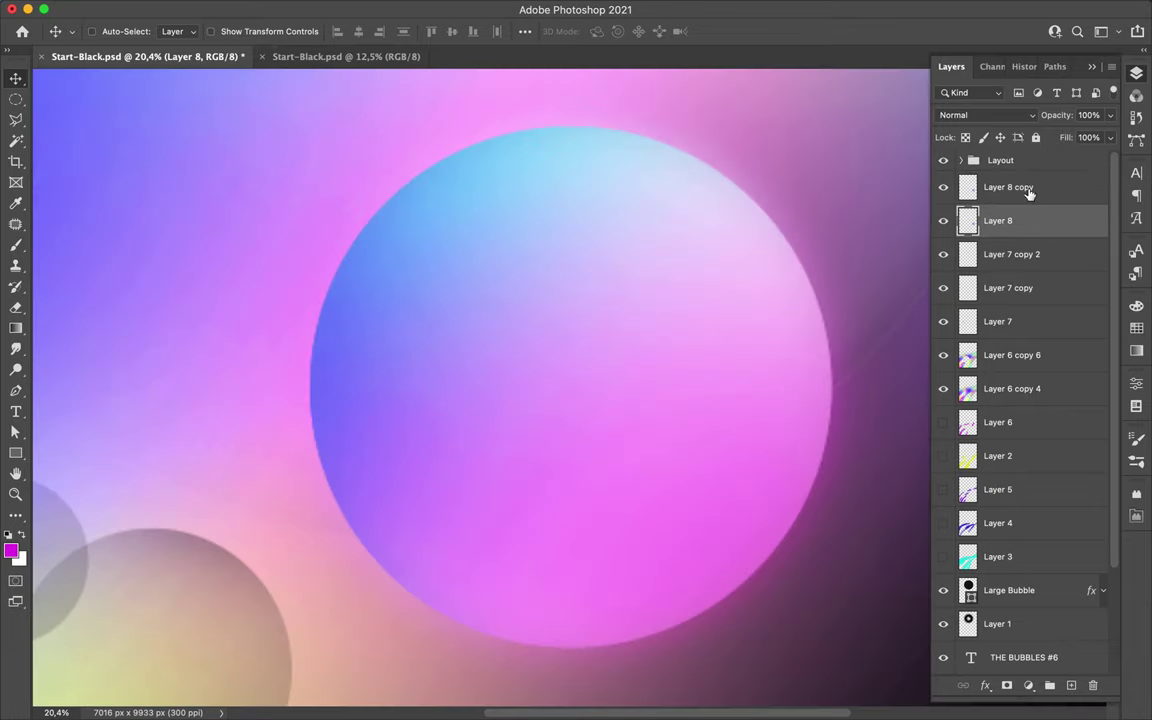
{"action": "left_click", "coordinate": [1029, 190]}
{"action": "key", "text": "super+0"}
{"action": "left_click", "coordinate": [1000, 220], "text": "shift"}
Shift the pink bubble slightly down-left and select Large Bubble copy with Layer 1 copy.
{"action": "left_click_drag", "start_coordinate": [716, 483], "coordinate": [705, 515]}
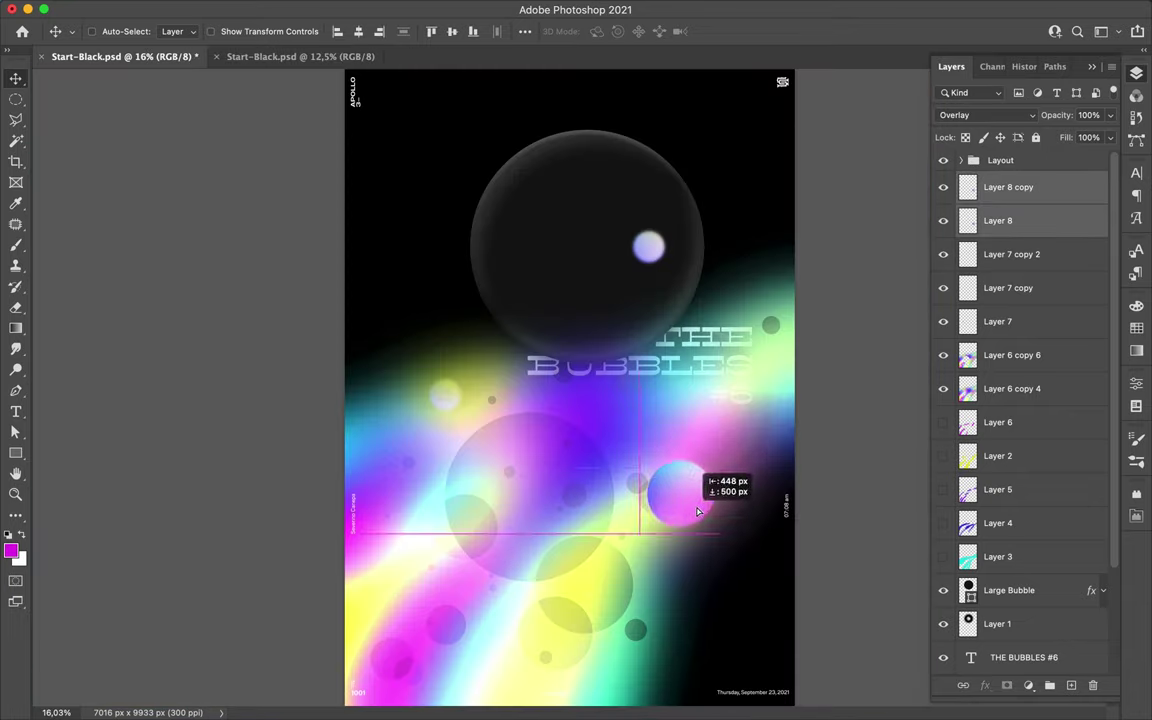
{"action": "scroll", "coordinate": [1023, 517], "scroll_direction": "down", "scroll_amount": 4}
{"action": "left_click", "coordinate": [1020, 553]}
{"action": "left_click", "coordinate": [1010, 589], "text": "shift"}
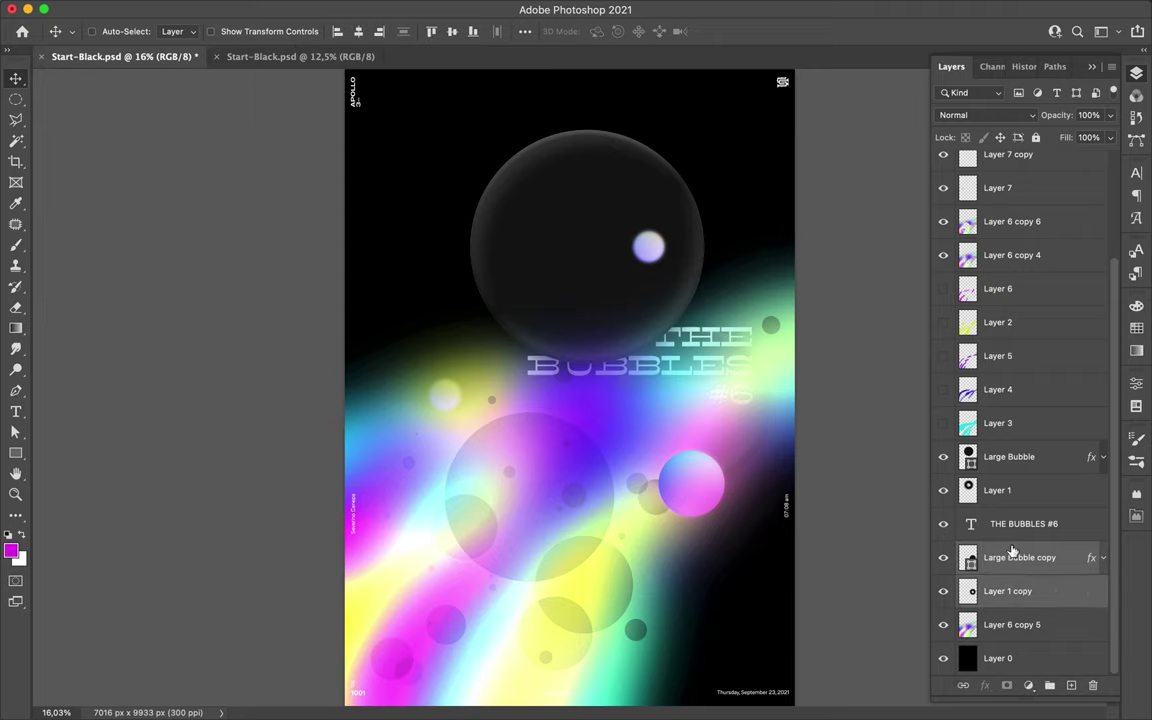
Duplicate the translucent bubble pair, place it just above Layer 0, and shrink it to about 75%.
{"action": "key", "text": "super+j"}
{"action": "left_click_drag", "start_coordinate": [628, 488], "coordinate": [540, 480]}
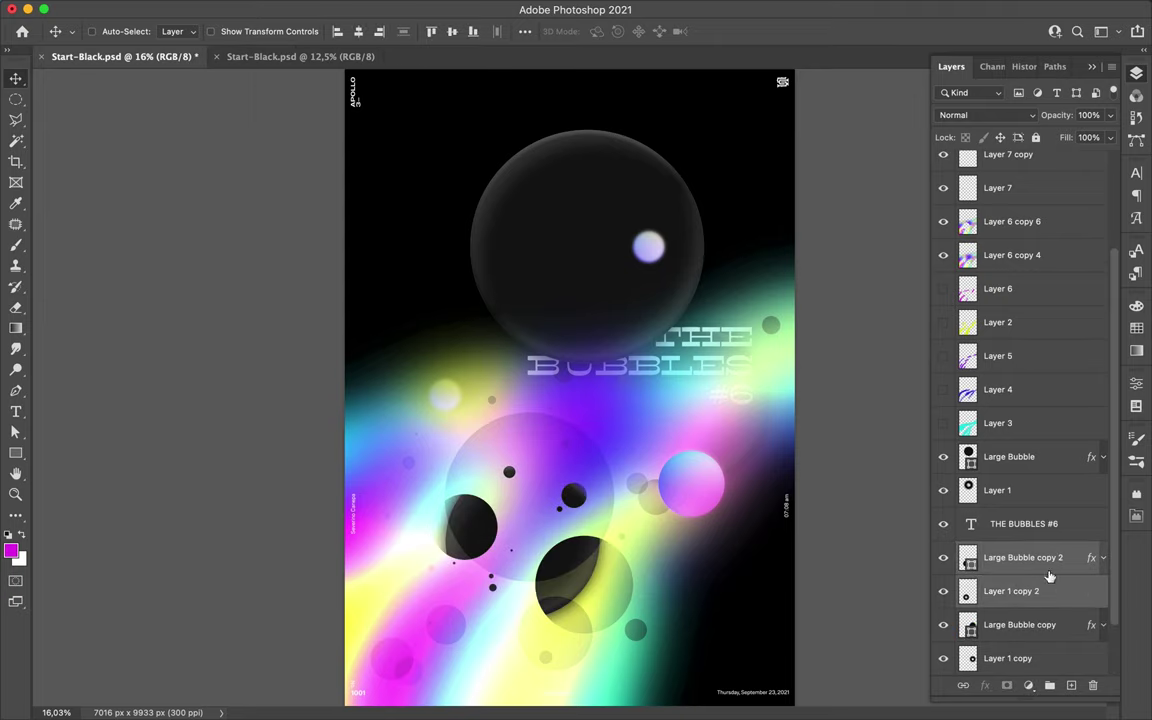
{"action": "left_click_drag", "start_coordinate": [1045, 580], "coordinate": [1032, 645]}
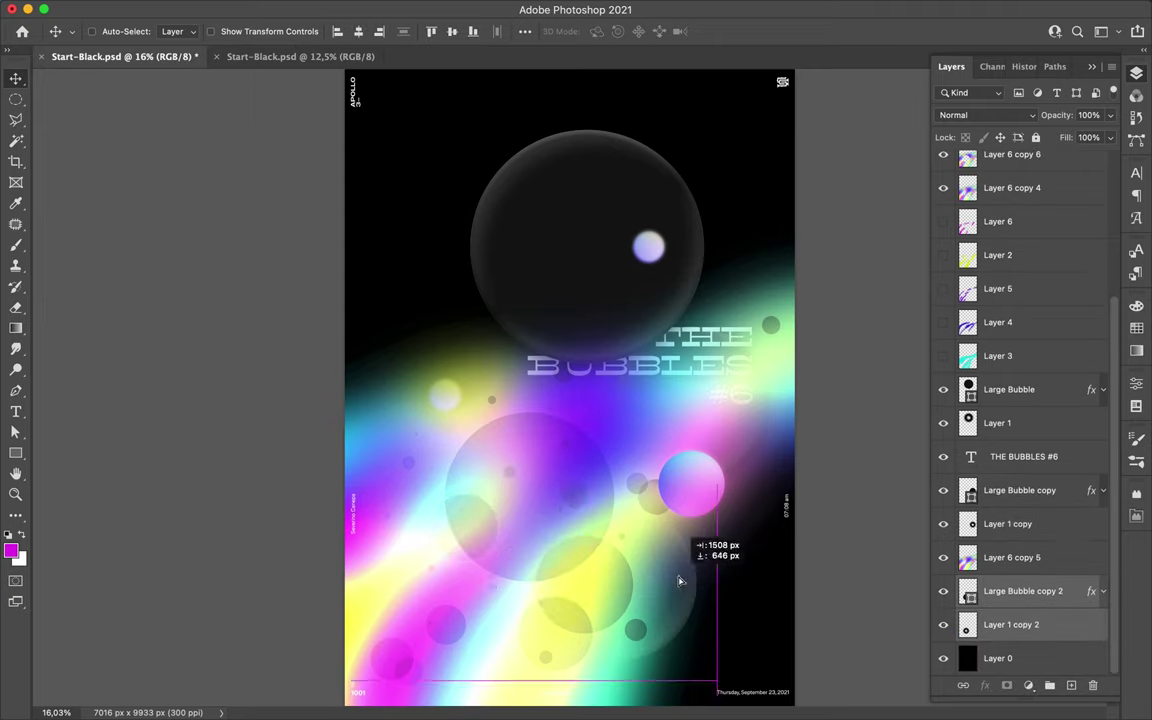
{"action": "key", "text": "super+t"}
{"action": "left_click_drag", "start_coordinate": [522, 485], "coordinate": [580, 540]}
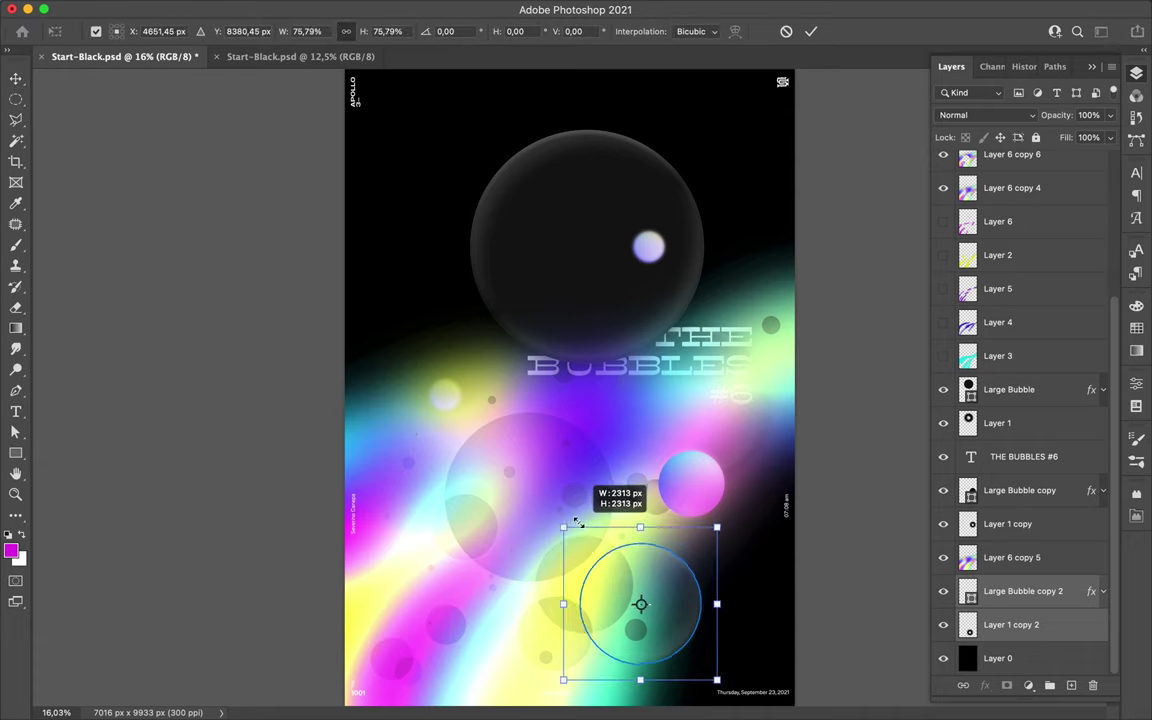
{"action": "key", "text": "Return"}
Move the smaller bubble up-left and scale down another copy on the poster's left.
{"action": "mouse_move", "coordinate": [663, 599]}
{"action": "left_mouse_down"}
{"action": "mouse_move", "coordinate": [480, 512]}
{"action": "mouse_move", "coordinate": [478, 493]}
{"action": "left_mouse_up"}
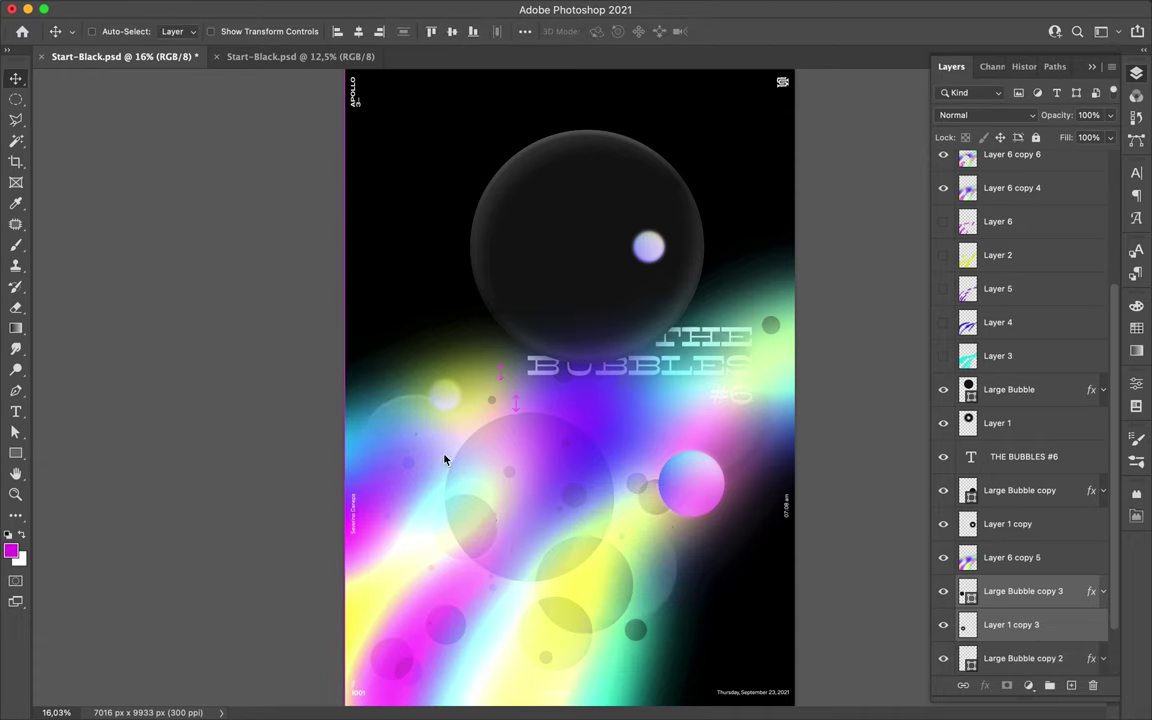
{"action": "key", "text": "super+t"}
{"action": "mouse_move", "coordinate": [344, 514]}
{"action": "left_mouse_down"}
{"action": "mouse_move", "coordinate": [400, 470]}
{"action": "mouse_move", "coordinate": [426, 428]}
{"action": "left_mouse_up"}
Commit the reduced size of the last bubble copy to finish the poster.
{"action": "key", "text": "Return"}
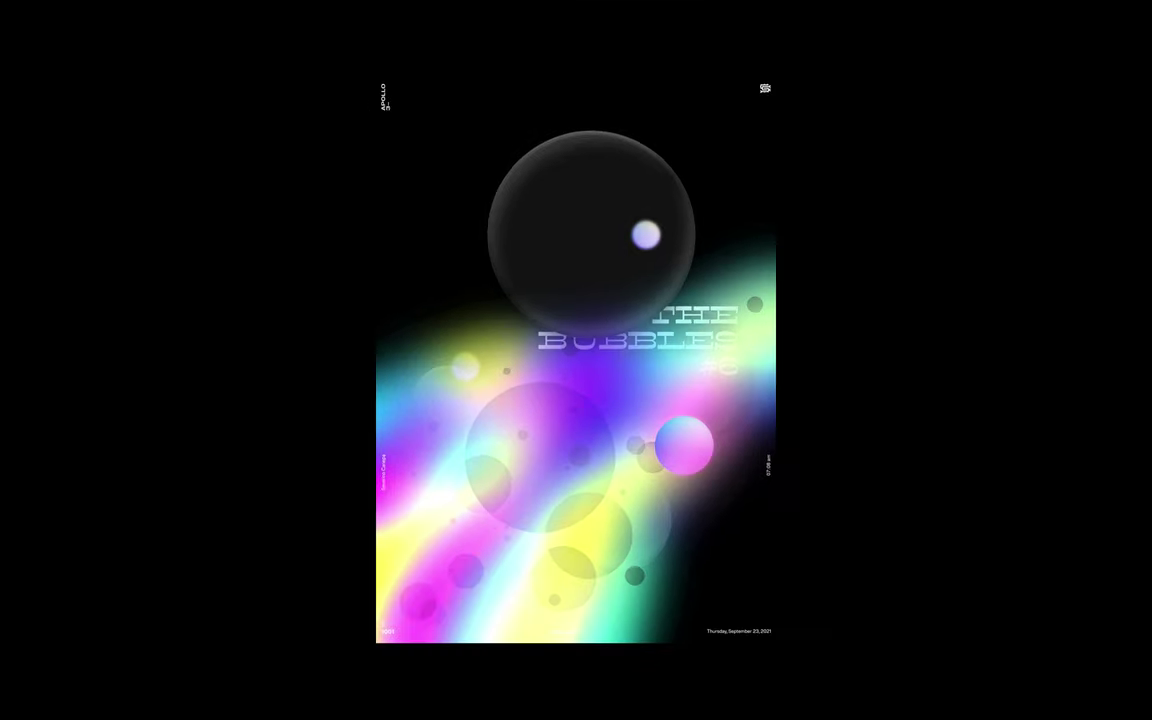